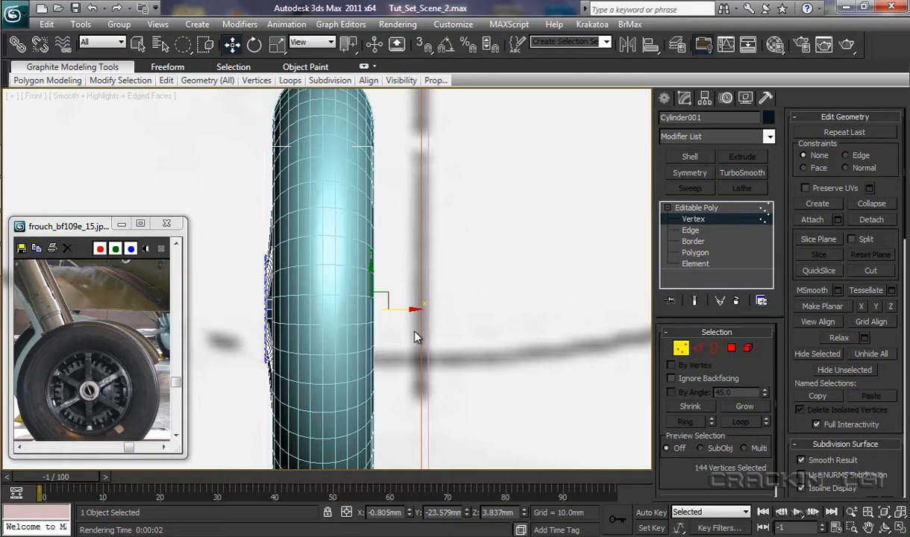
Step: Leave vertex editing on the wheel hub and make the tyre object Torus001 see-through
{"action": "middle_click_drag", "start_coordinate": [435, 332], "coordinate": [481, 333]}
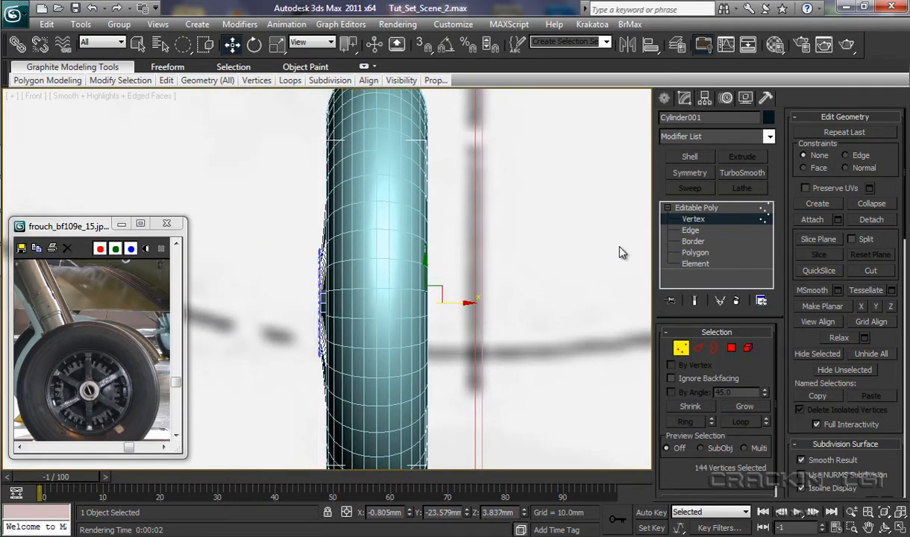
{"action": "left_click", "coordinate": [679, 207]}
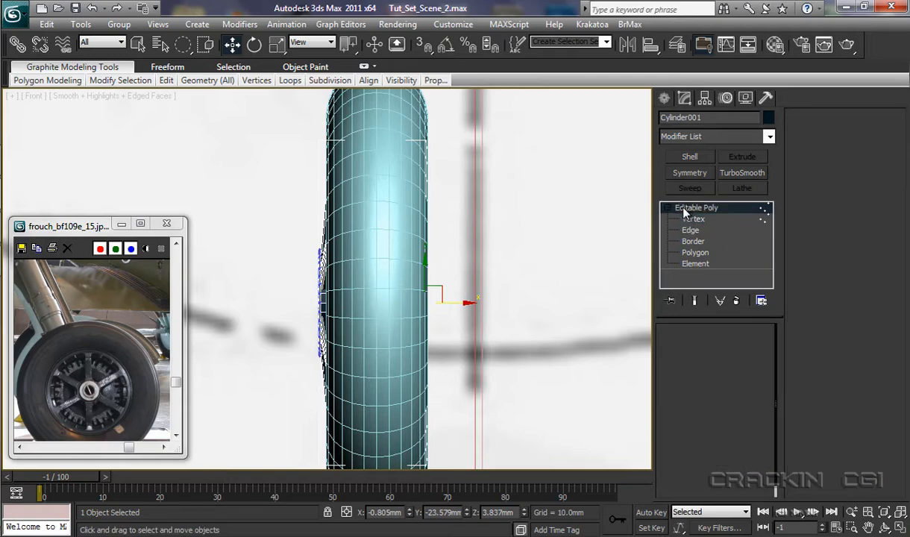
{"action": "left_click", "coordinate": [372, 279]}
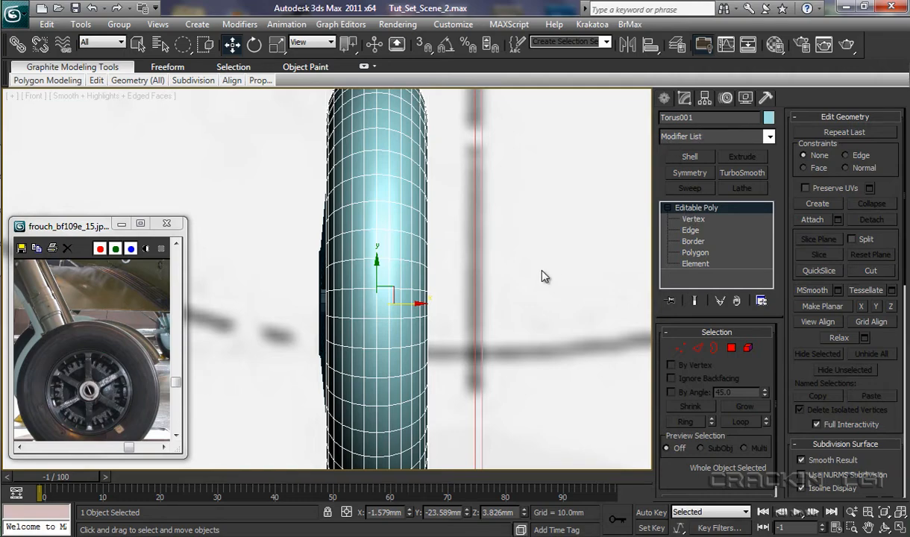
{"action": "key", "text": "alt+x"}
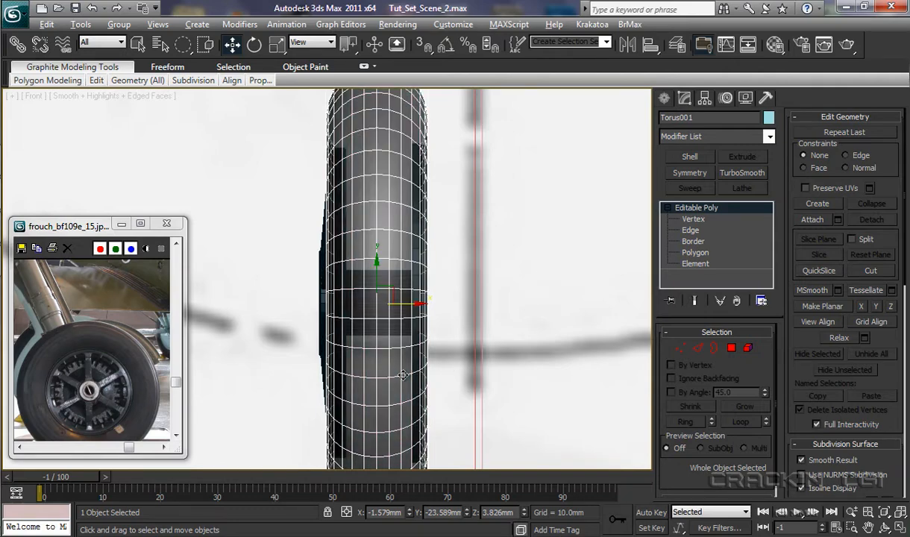
{"action": "middle_click_drag", "start_coordinate": [406, 375], "coordinate": [335, 372], "text": "ctrl+alt"}
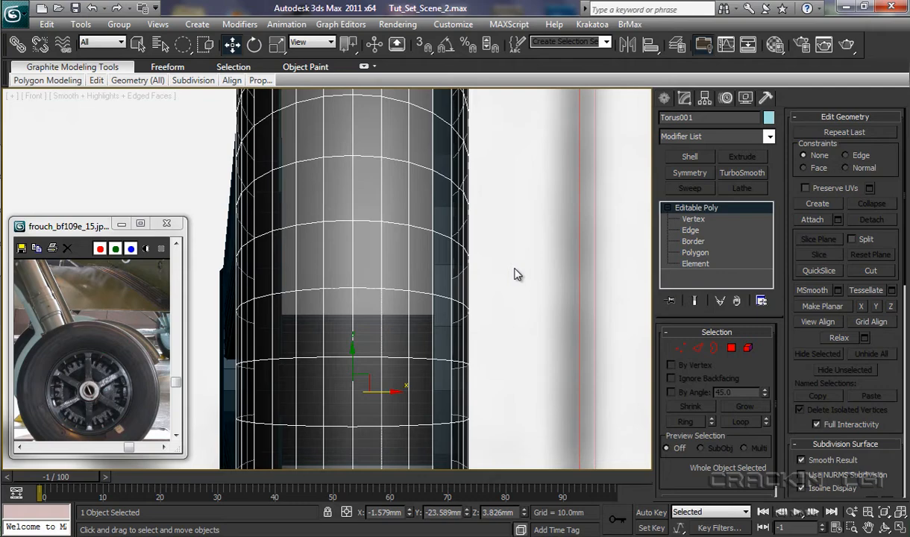
Step: Select Cylinder001 by name from the scene object list, and reselect Torus001 the same way
{"action": "key", "text": "h"}
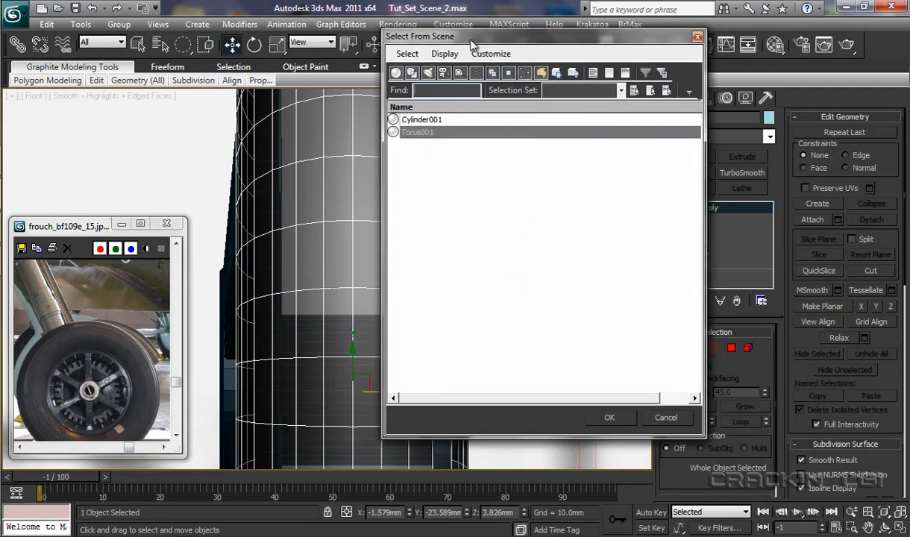
{"action": "left_click_drag", "start_coordinate": [468, 43], "coordinate": [433, 69]}
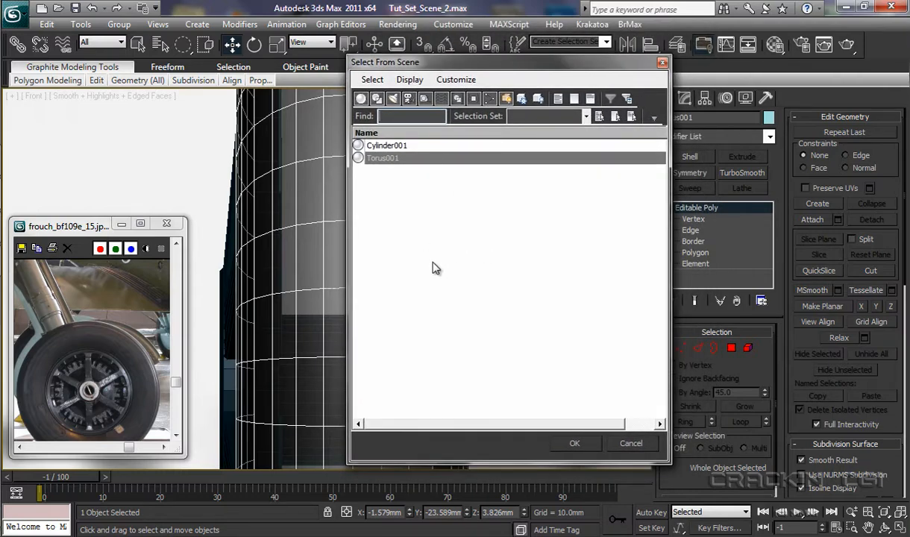
{"action": "left_click_drag", "start_coordinate": [524, 69], "coordinate": [641, 58]}
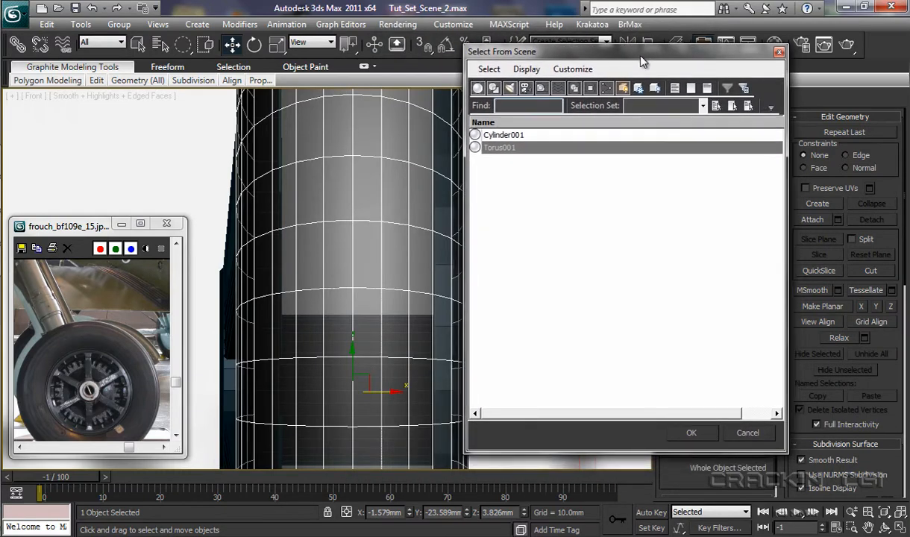
{"action": "left_click", "coordinate": [504, 136]}
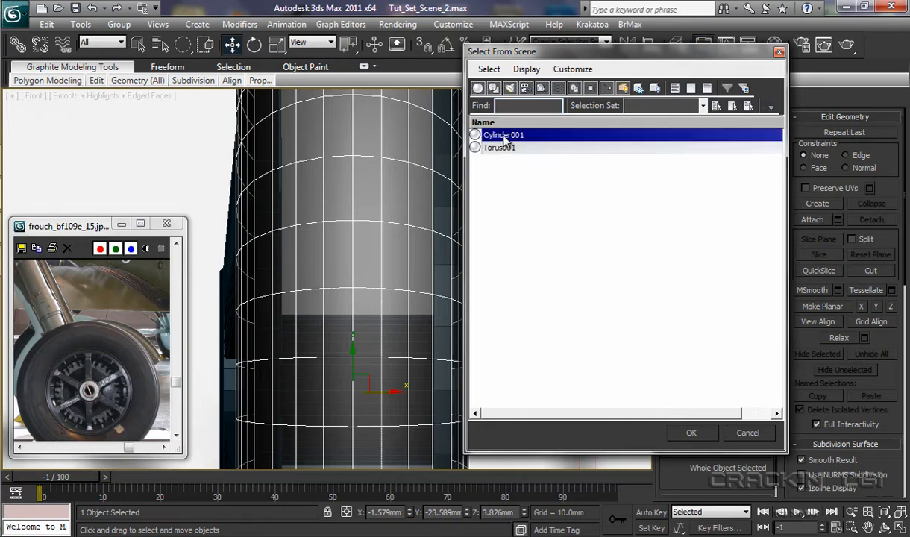
{"action": "left_click", "coordinate": [690, 432]}
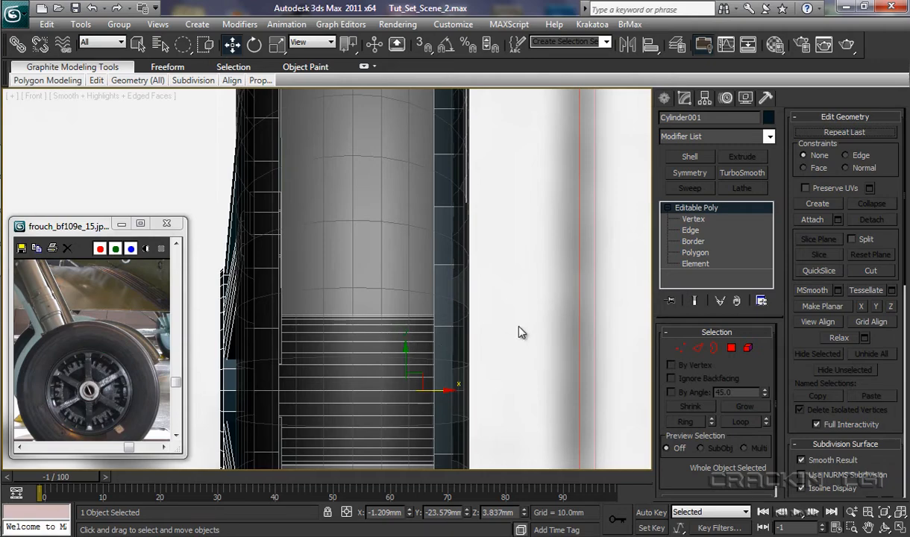
{"action": "key", "text": "h"}
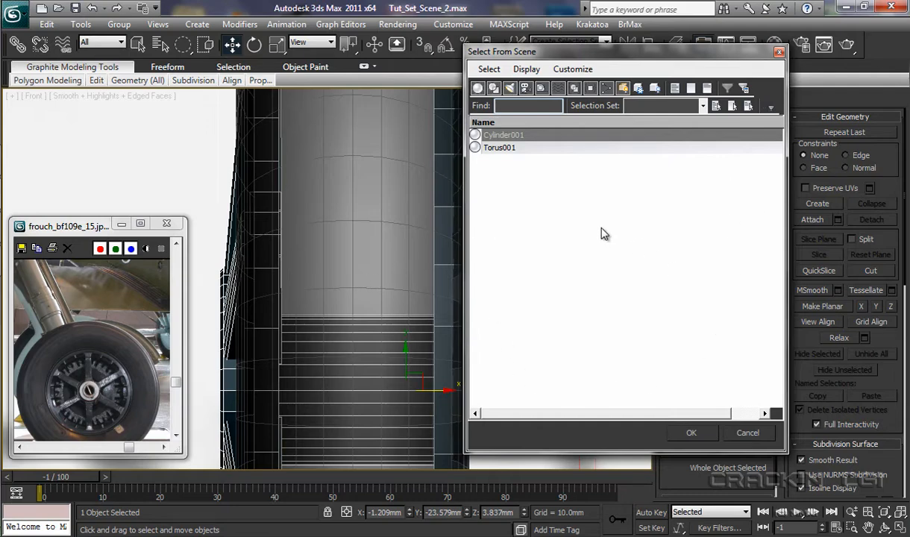
{"action": "left_click", "coordinate": [501, 148]}
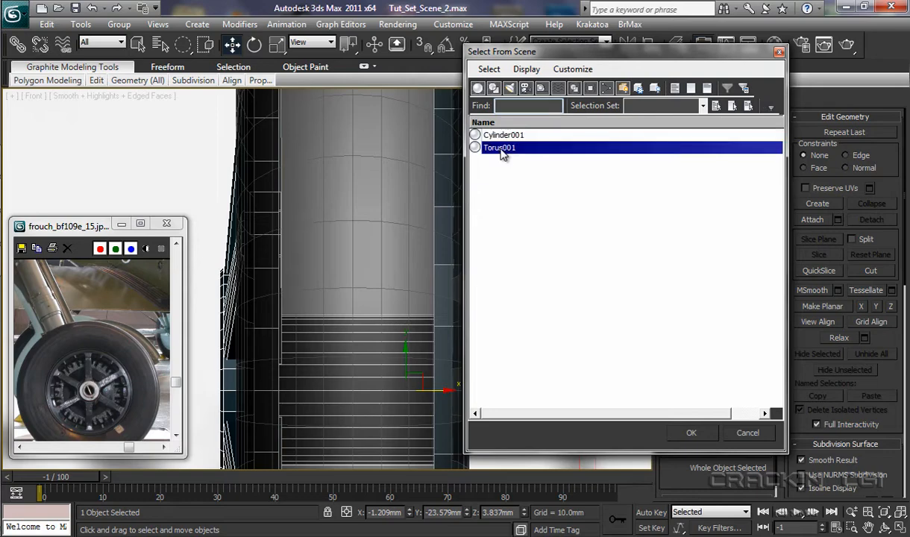
{"action": "left_click", "coordinate": [691, 434]}
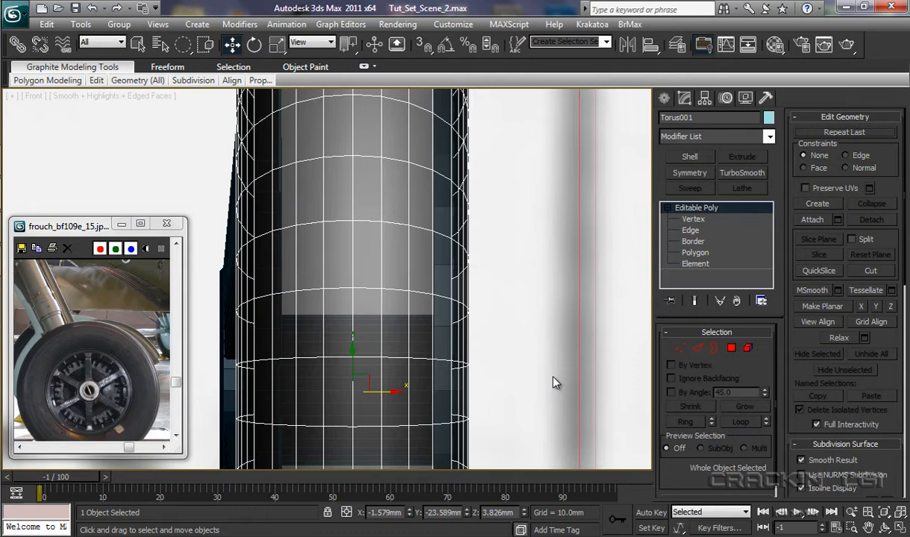
Step: Switch to the perspective view and examine where the hub rim meets the inside of the tyre
{"action": "key", "text": "p"}
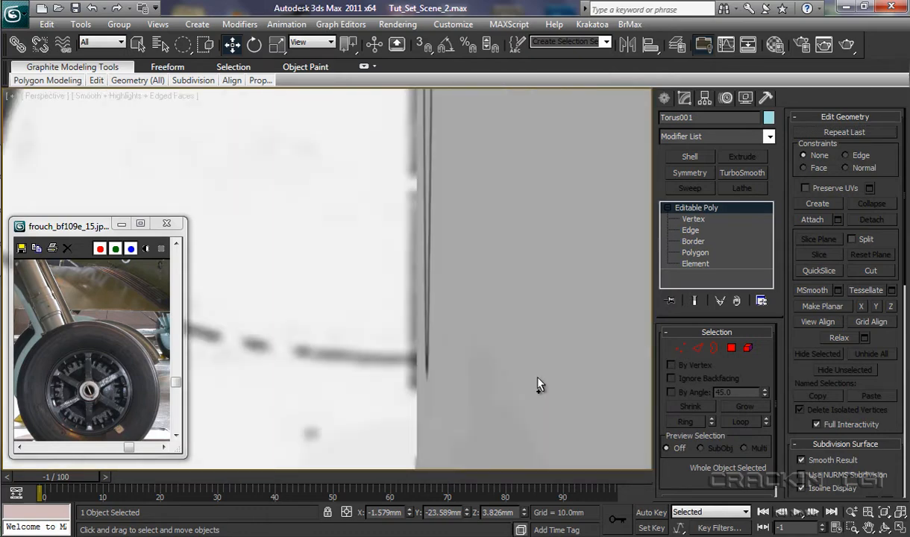
{"action": "scroll", "coordinate": [539, 384], "scroll_direction": "down", "scroll_amount": 5}
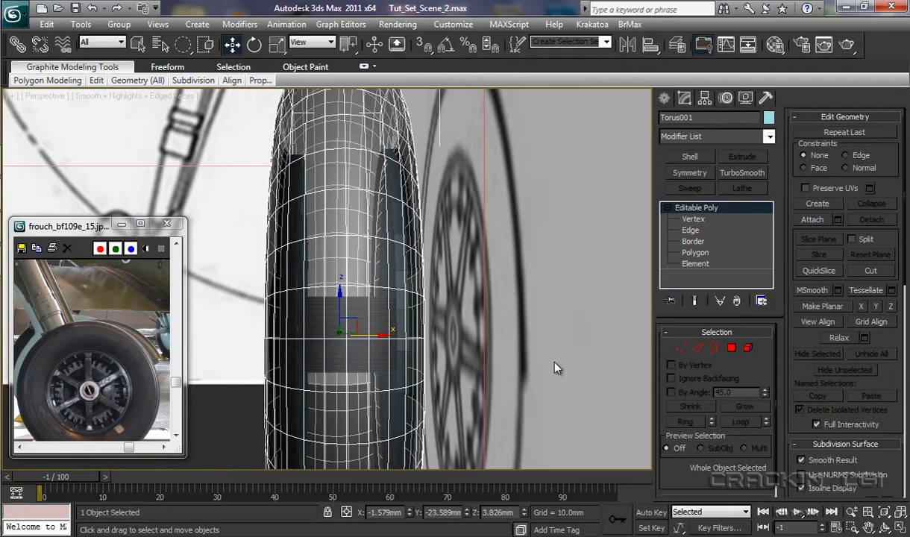
{"action": "middle_click_drag", "start_coordinate": [554, 368], "coordinate": [534, 397], "text": "alt"}
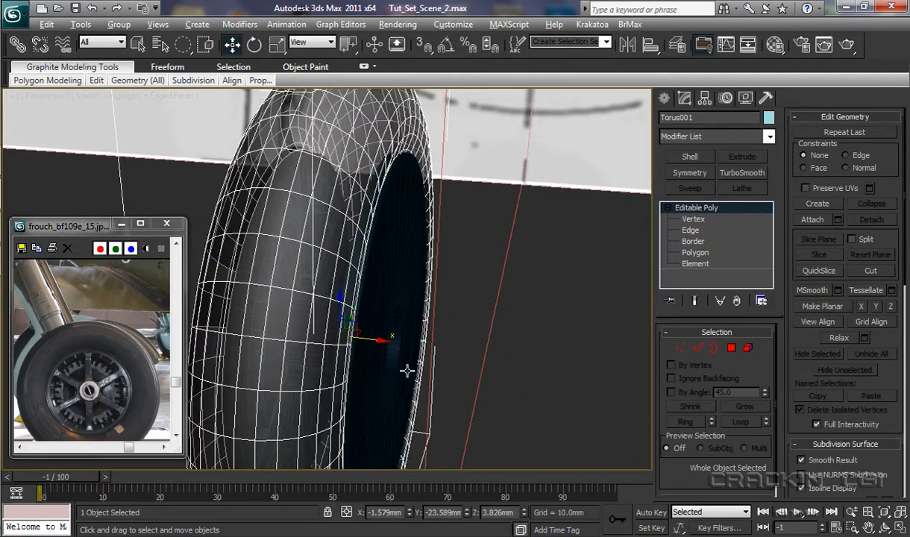
{"action": "scroll", "coordinate": [410, 368], "scroll_direction": "up", "scroll_amount": 4}
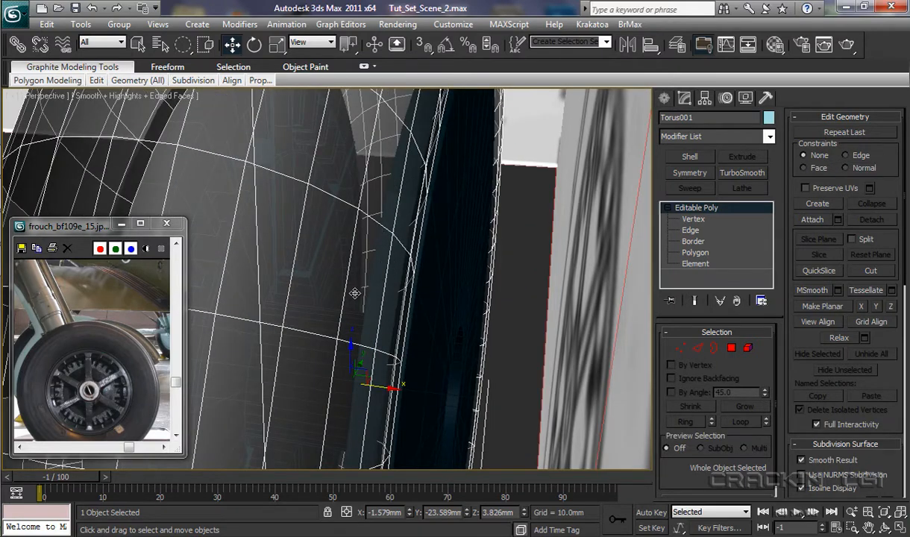
{"action": "mouse_move", "coordinate": [377, 300]}
{"action": "middle_mouse_down", "text": "alt"}
{"action": "mouse_move", "coordinate": [386, 311]}
{"action": "mouse_move", "coordinate": [388, 299]}
{"action": "middle_mouse_up", "text": "alt"}
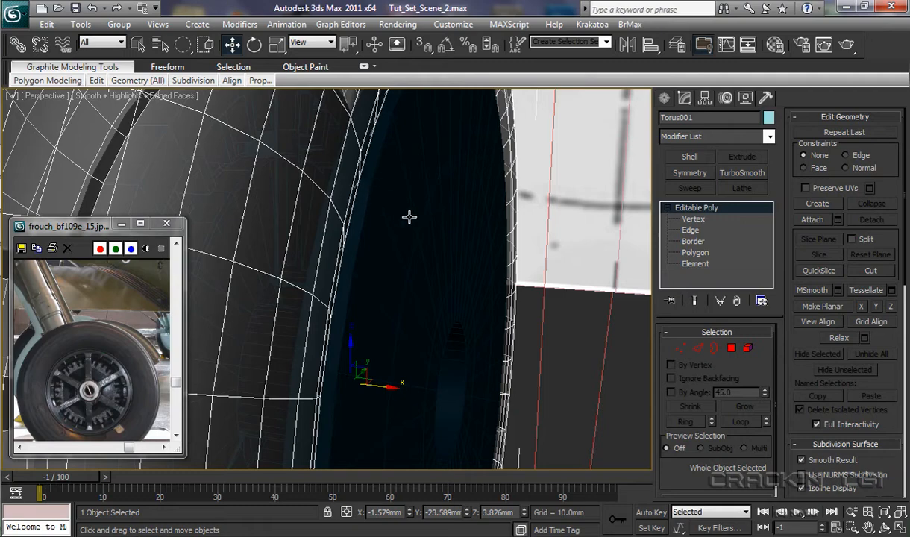
{"action": "left_click", "coordinate": [689, 230]}
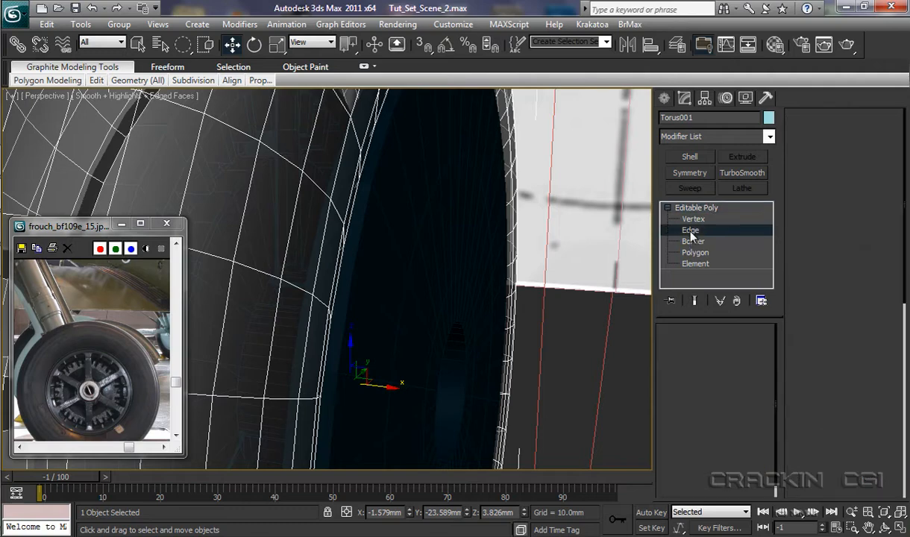
{"action": "left_click", "coordinate": [360, 239]}
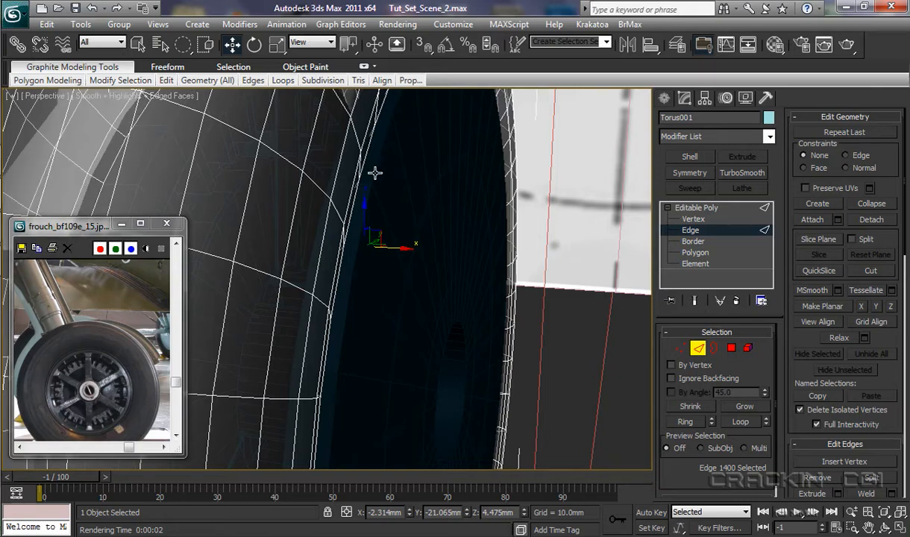
{"action": "left_click", "coordinate": [694, 209]}
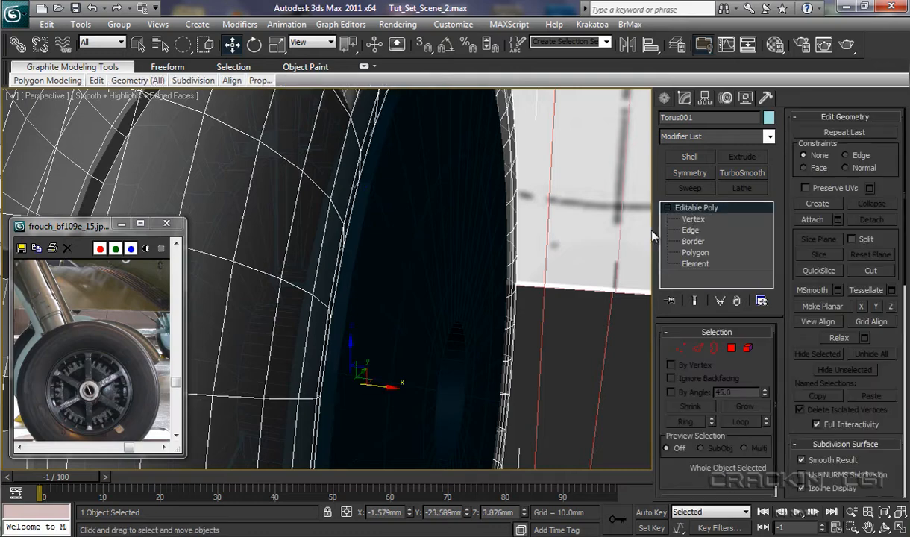
Step: Select the outer edge loop of Cylinder001's flat back disc and move it inward along X to about -0.836 mm
{"action": "left_click", "coordinate": [472, 254]}
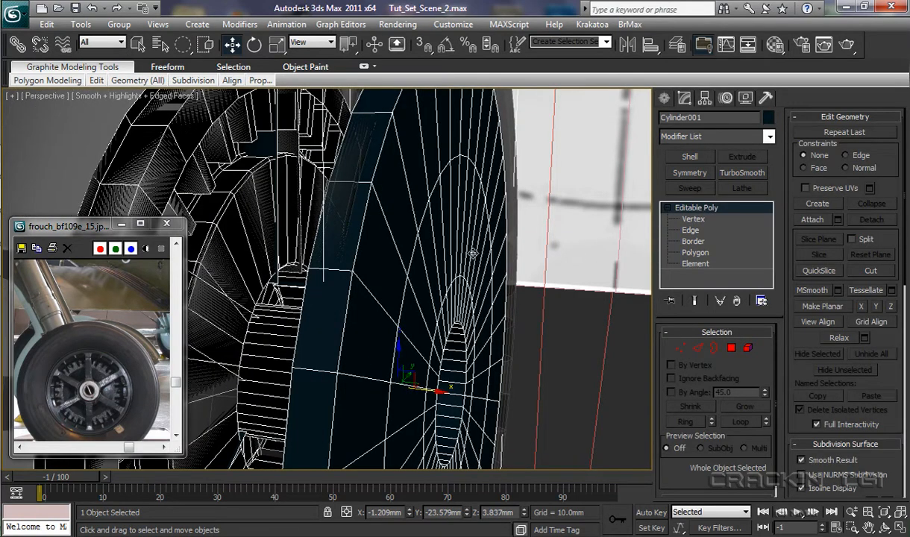
{"action": "left_click", "coordinate": [687, 232]}
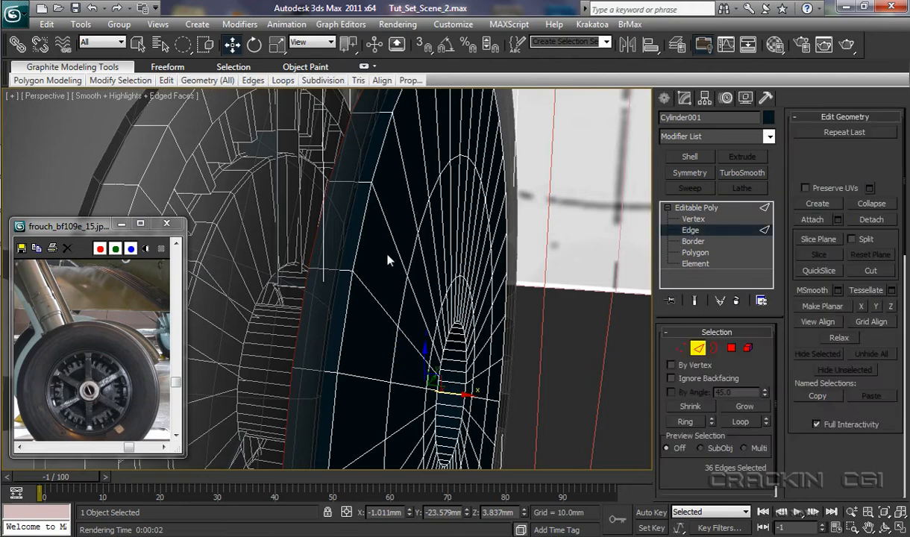
{"action": "left_click", "coordinate": [362, 219]}
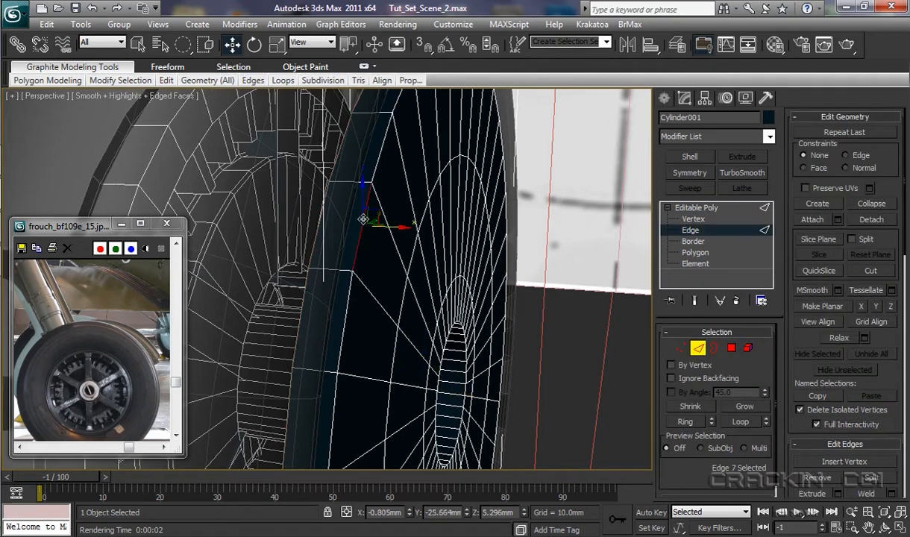
{"action": "double_click", "coordinate": [360, 160]}
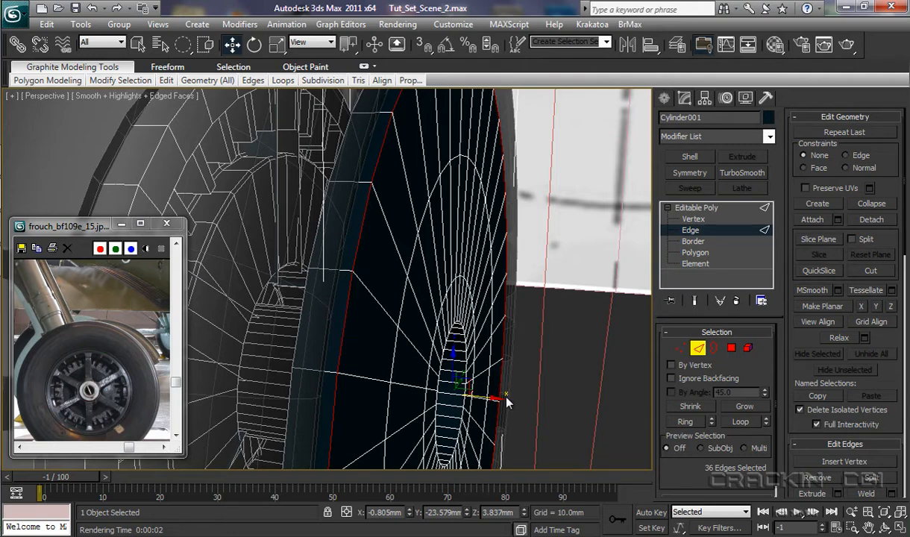
{"action": "left_click_drag", "start_coordinate": [494, 400], "coordinate": [486, 400]}
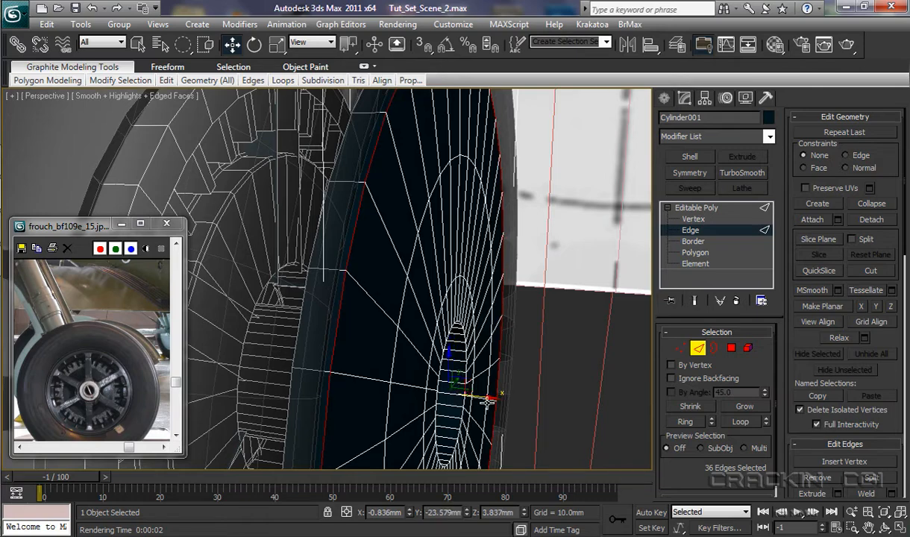
Step: Select the inner edge loop of the rim on the spoked side and move it along X to about -2.256 mm
{"action": "middle_click_drag", "start_coordinate": [417, 374], "coordinate": [356, 307], "text": "alt"}
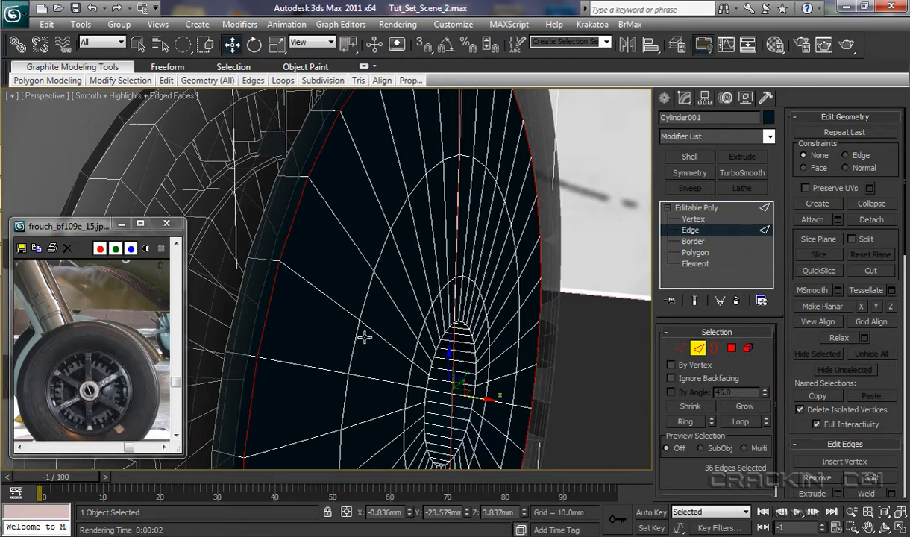
{"action": "middle_click_drag", "start_coordinate": [363, 337], "coordinate": [437, 344], "text": "alt"}
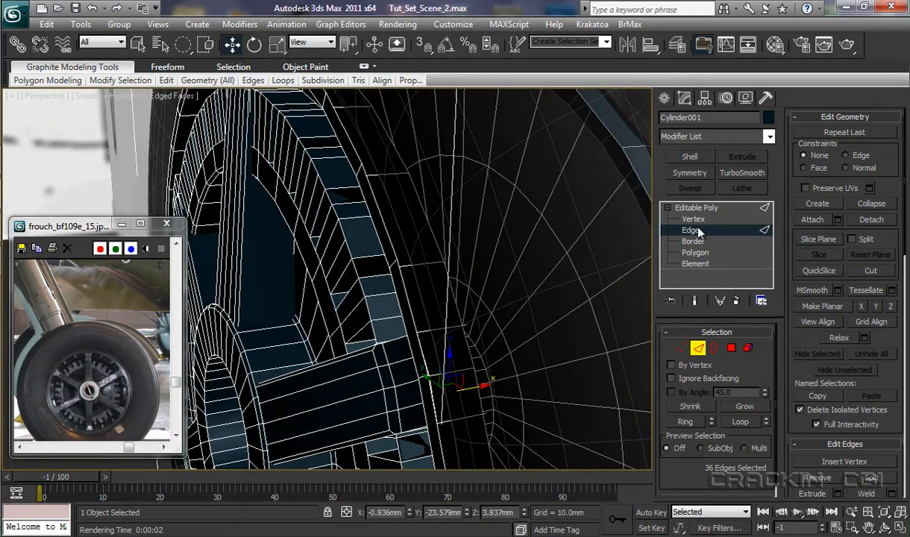
{"action": "left_click", "coordinate": [380, 213]}
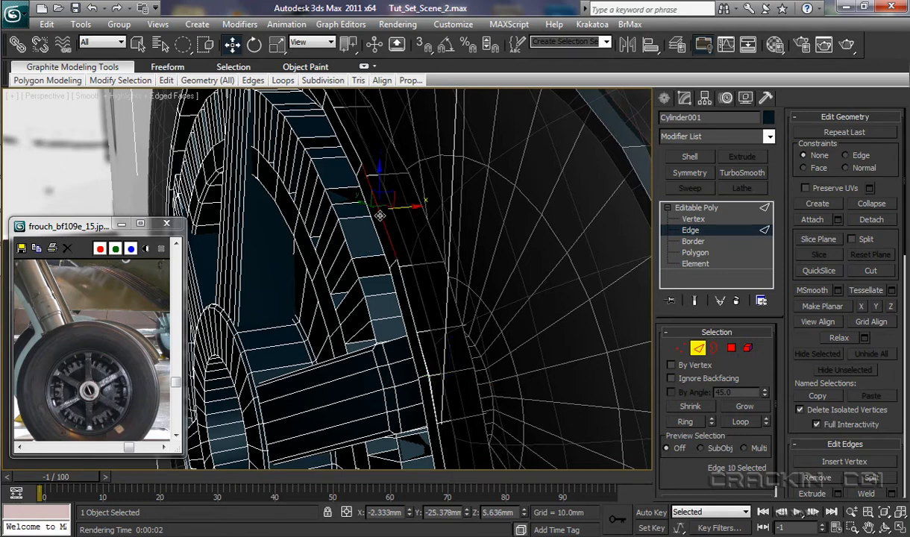
{"action": "double_click", "coordinate": [411, 307]}
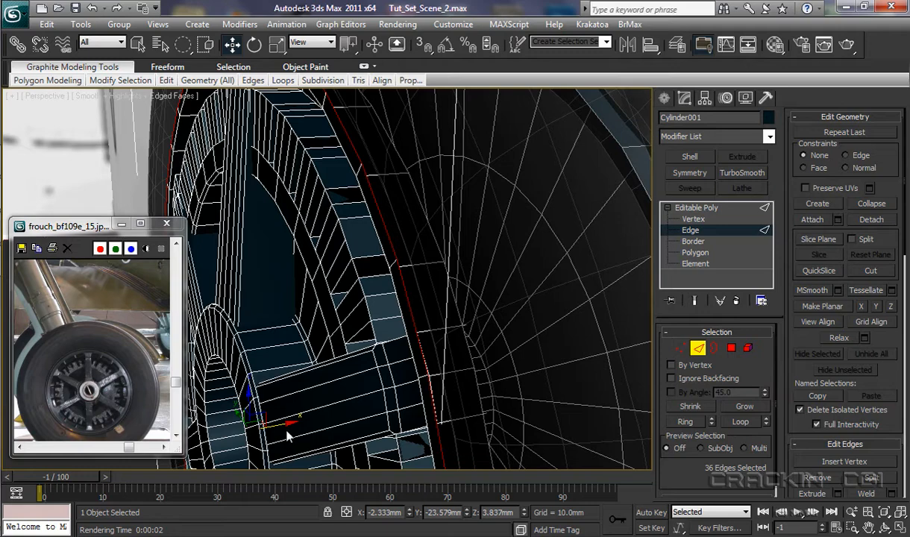
{"action": "left_click_drag", "start_coordinate": [287, 422], "coordinate": [297, 424], "text": "shift"}
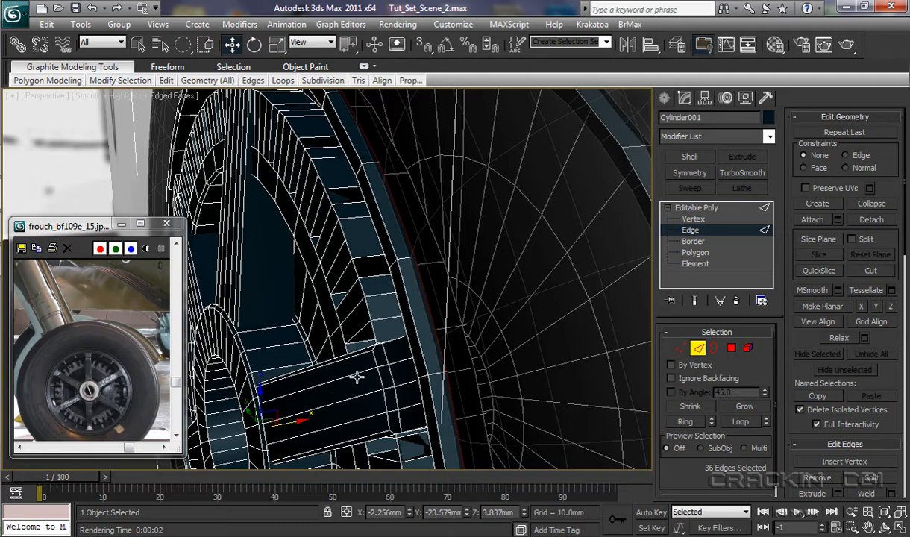
Step: Leave edge editing on the wheel hub and select the tyre object Torus001
{"action": "key", "text": "z"}
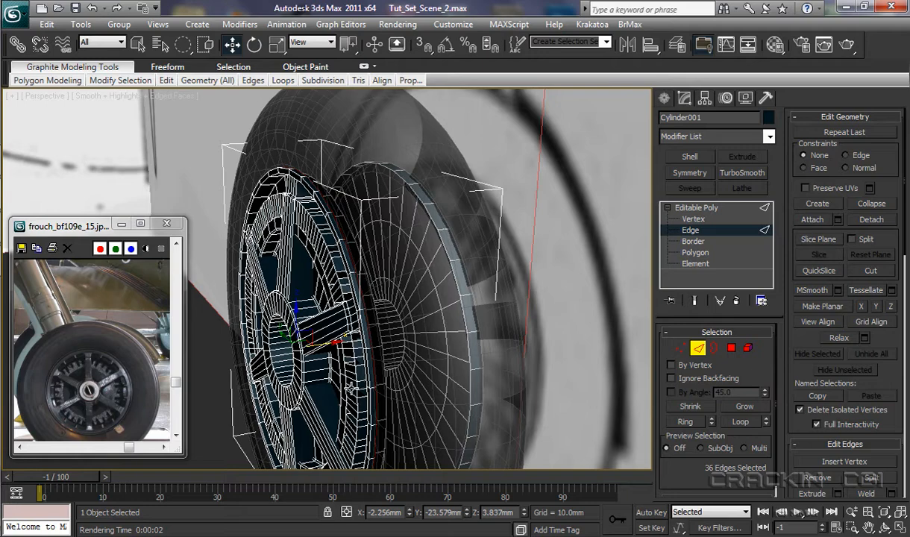
{"action": "left_click", "coordinate": [696, 207]}
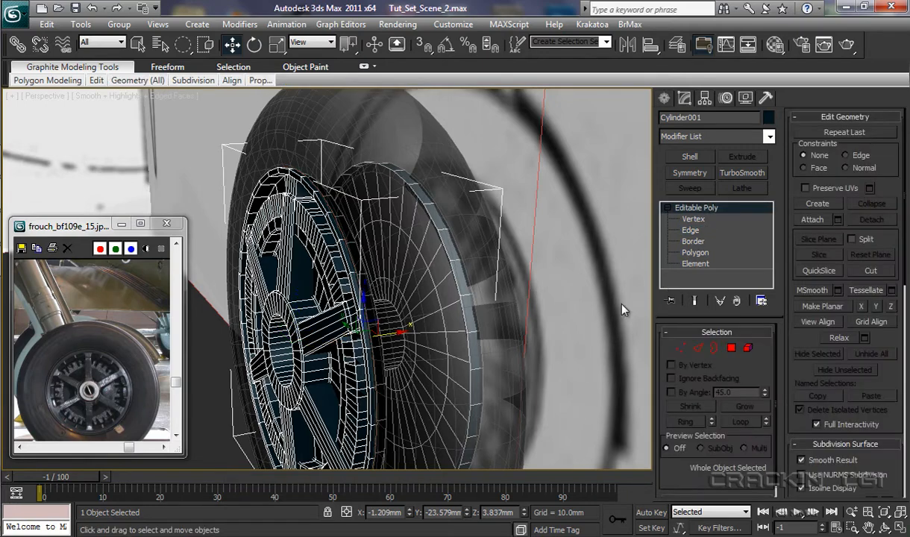
{"action": "left_click", "coordinate": [563, 322]}
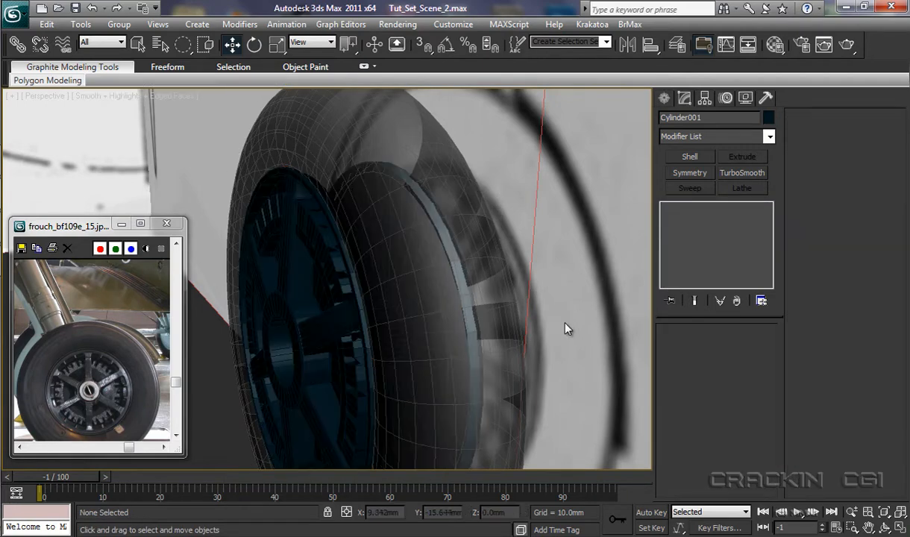
{"action": "left_click", "coordinate": [458, 355]}
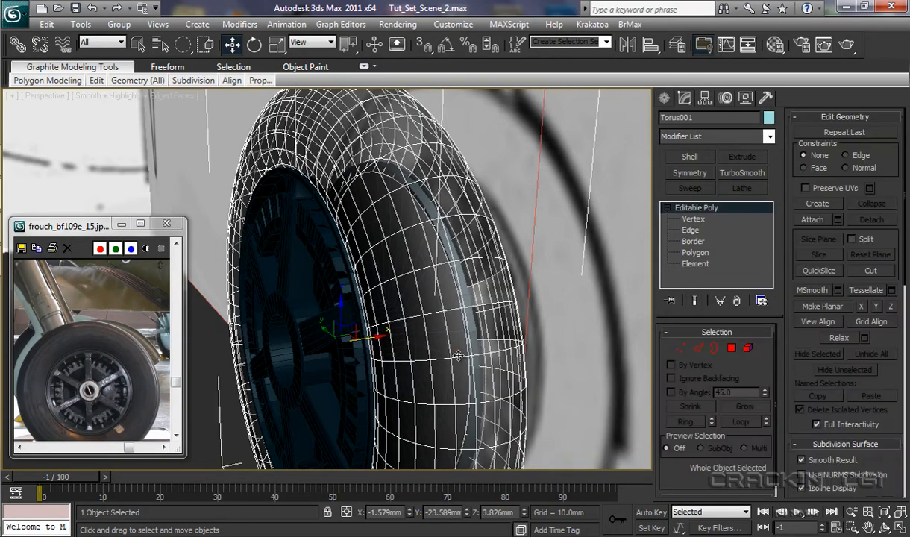
Step: Turn off the tyre's see-through display, examine how the hub's flat back disc sits in it, and deselect the tyre
{"action": "key", "text": "alt+x"}
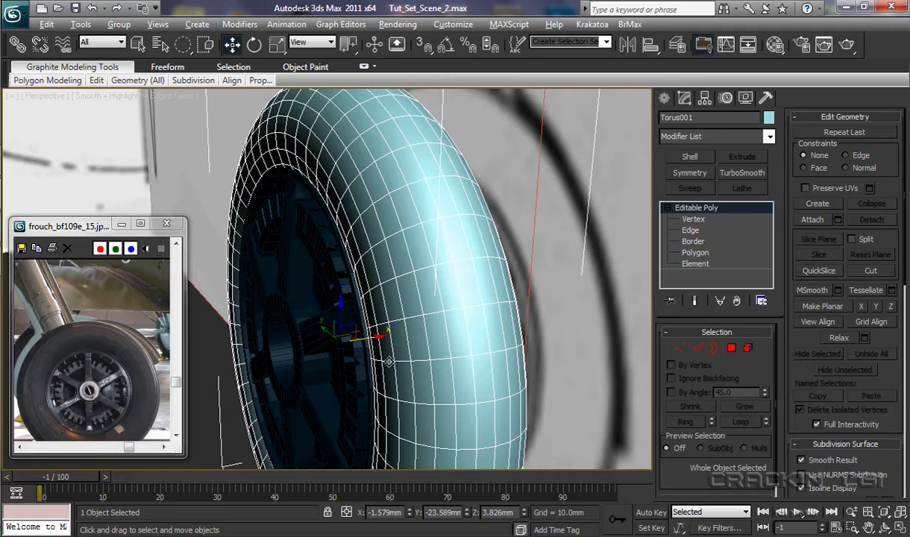
{"action": "middle_click_drag", "start_coordinate": [368, 355], "coordinate": [647, 336], "text": "alt"}
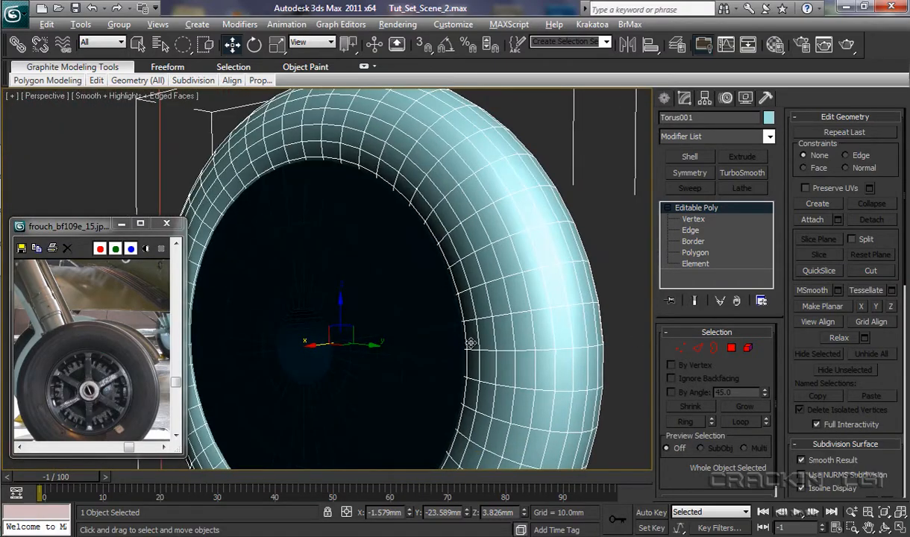
{"action": "middle_click_drag", "start_coordinate": [469, 343], "coordinate": [551, 331], "text": "alt"}
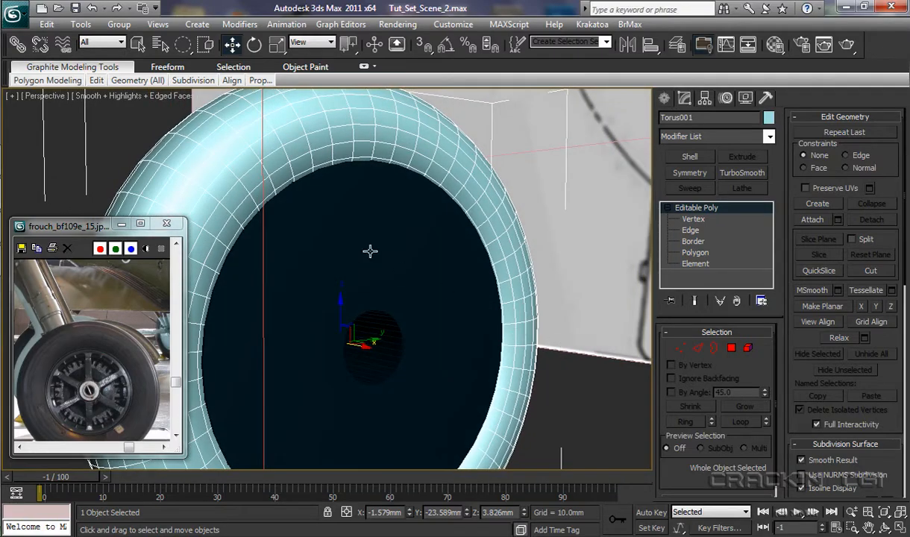
{"action": "middle_click_drag", "start_coordinate": [375, 311], "coordinate": [417, 315], "text": "alt"}
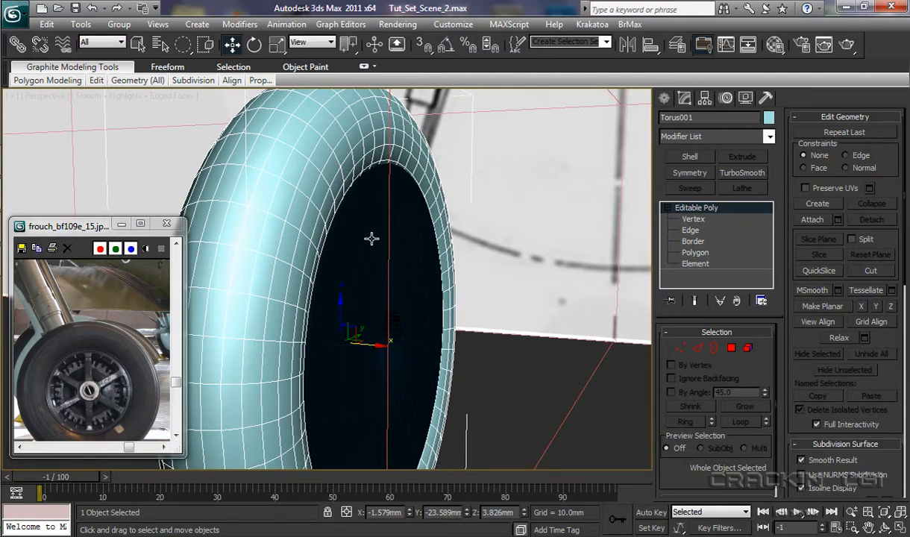
{"action": "left_click", "coordinate": [475, 257]}
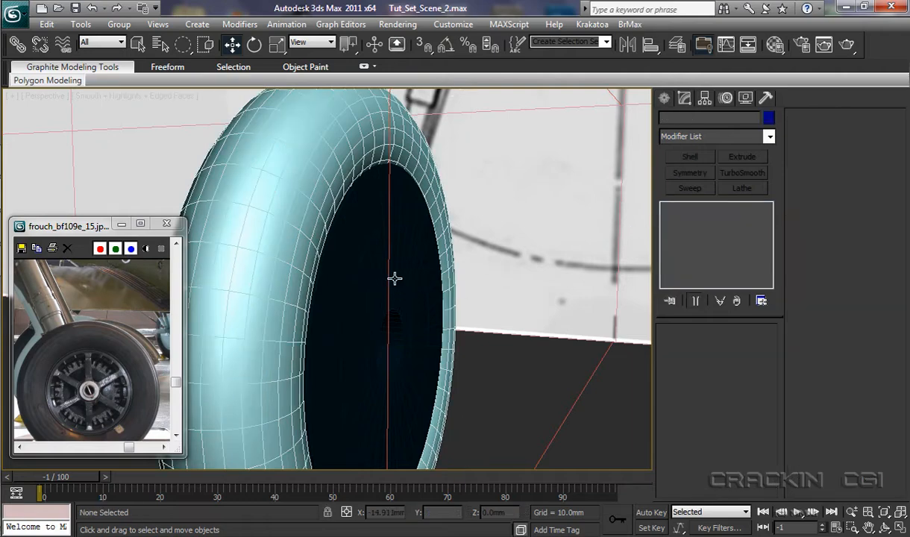
Step: Select the middle edge loop on the back disc of the hub Cylinder001 and move it inward along X to about -0.976 mm
{"action": "left_click", "coordinate": [374, 259]}
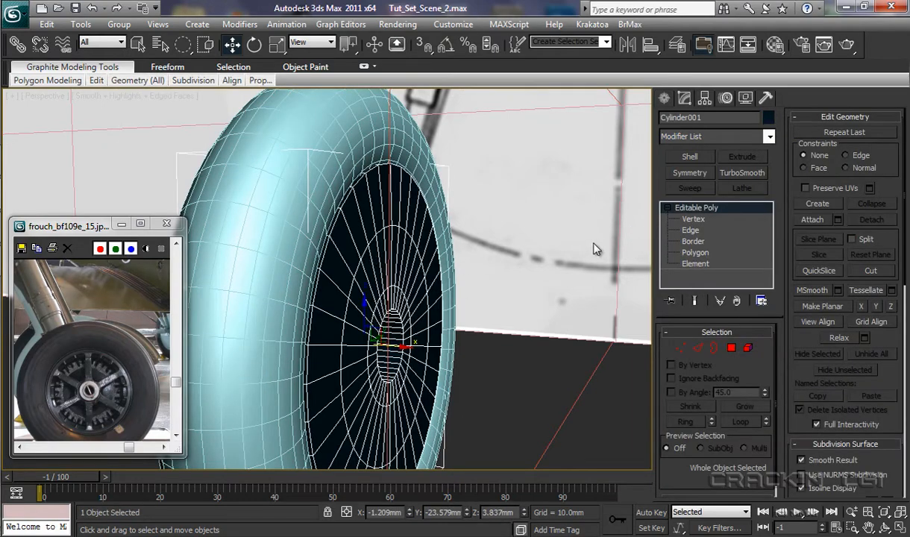
{"action": "left_click", "coordinate": [689, 230]}
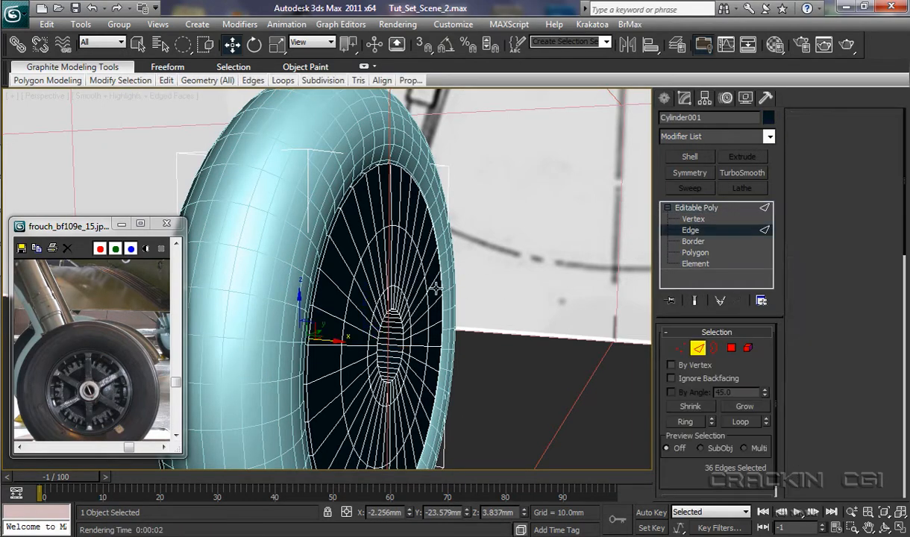
{"action": "left_click", "coordinate": [363, 254]}
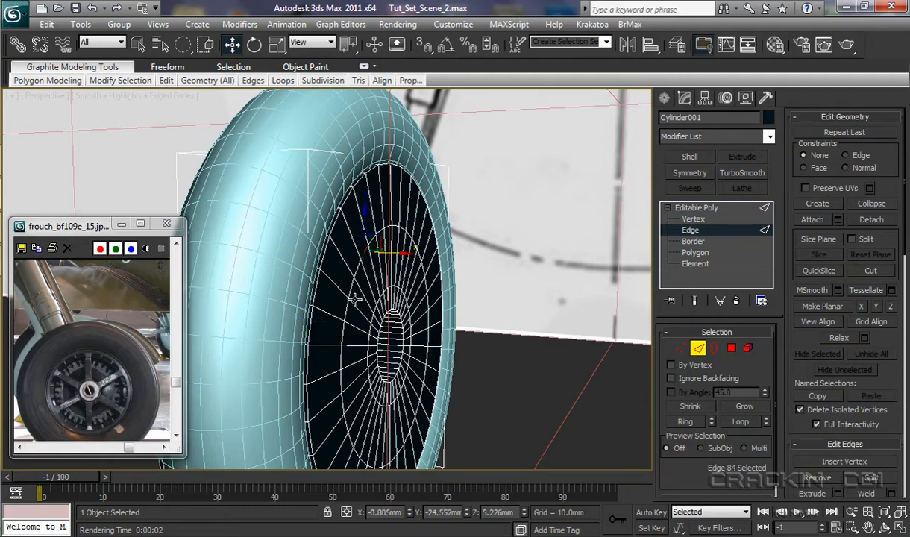
{"action": "double_click", "coordinate": [342, 261]}
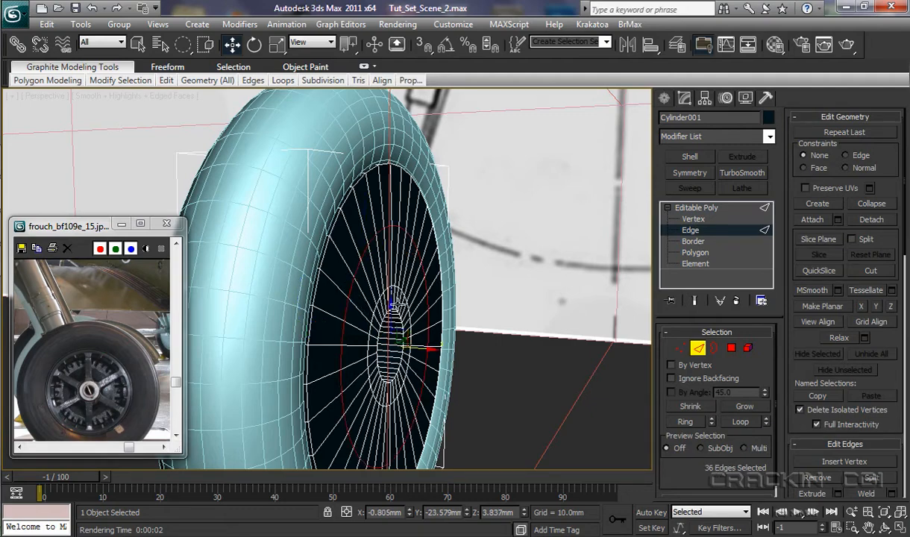
{"action": "left_click_drag", "start_coordinate": [432, 348], "coordinate": [421, 347]}
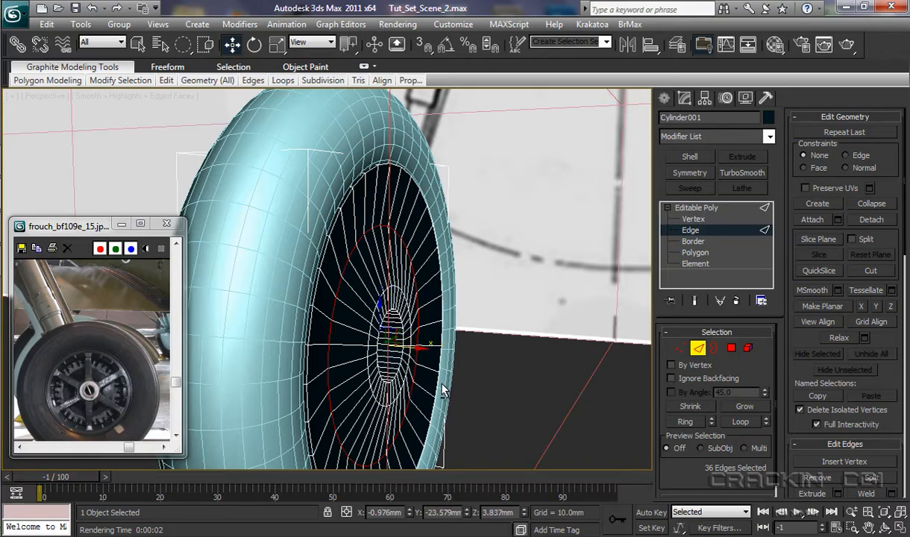
{"action": "middle_click_drag", "start_coordinate": [441, 384], "coordinate": [413, 352], "text": "alt"}
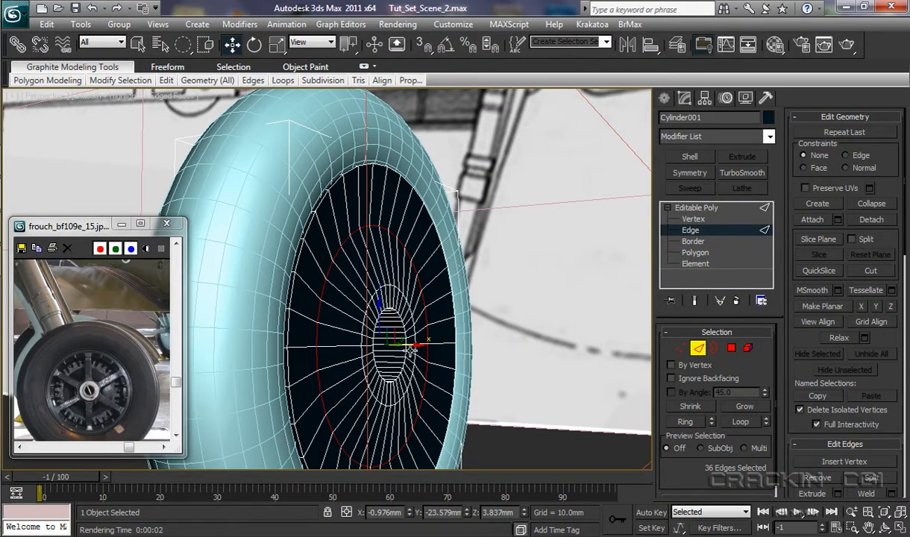
{"action": "left_click", "coordinate": [498, 317]}
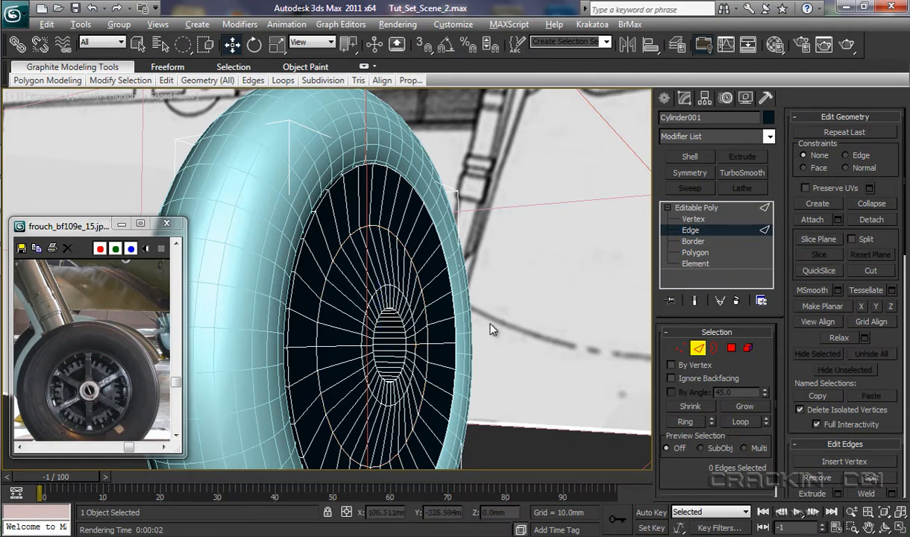
Step: Leave edge editing on the hub and attach the tyre to it as a single object
{"action": "middle_click_drag", "start_coordinate": [492, 329], "coordinate": [629, 334], "text": "alt"}
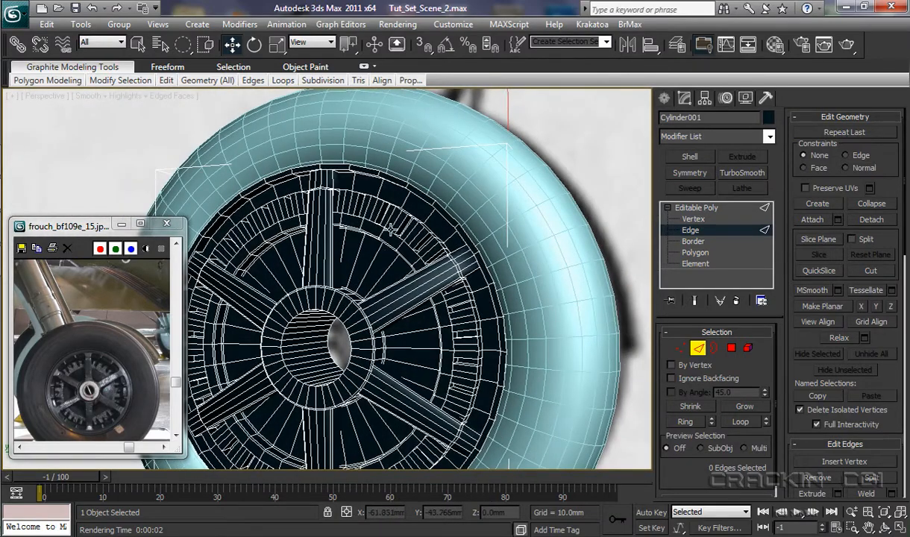
{"action": "left_click", "coordinate": [696, 208]}
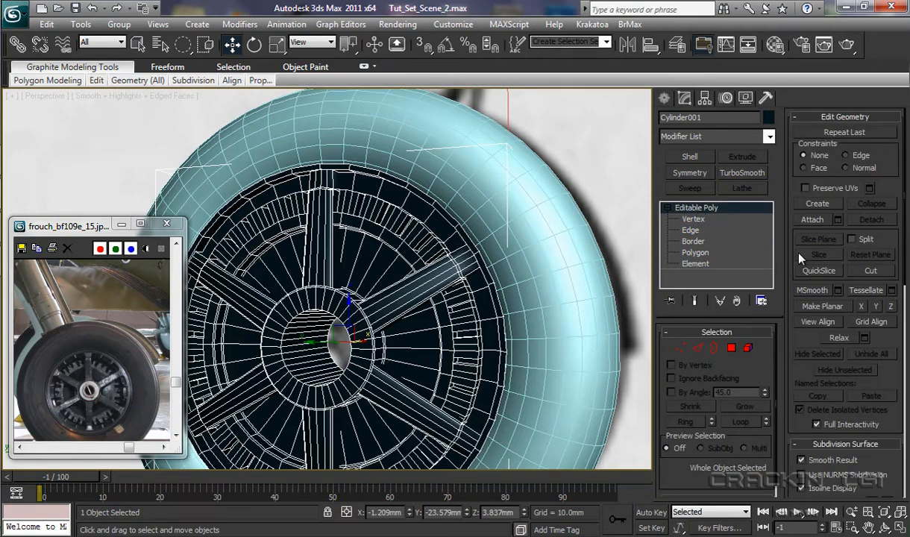
{"action": "left_click", "coordinate": [814, 220]}
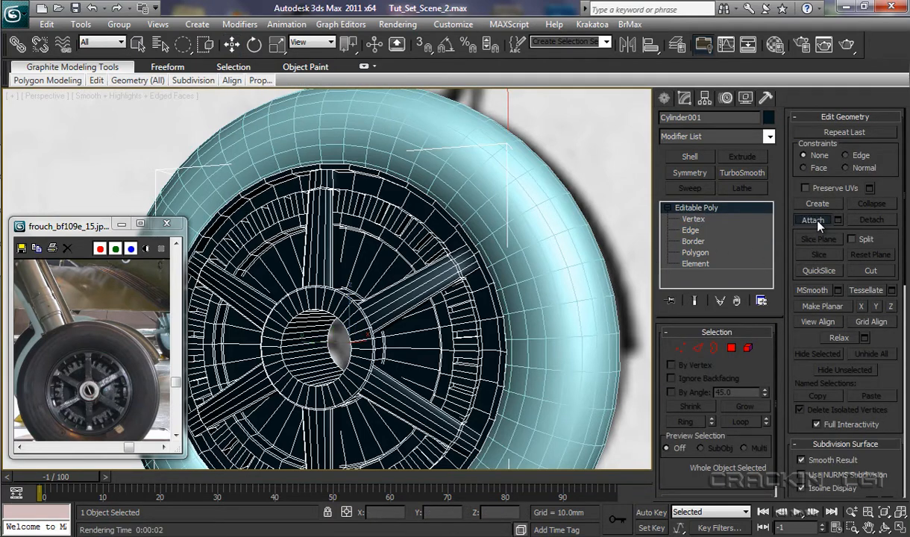
{"action": "left_click", "coordinate": [577, 252]}
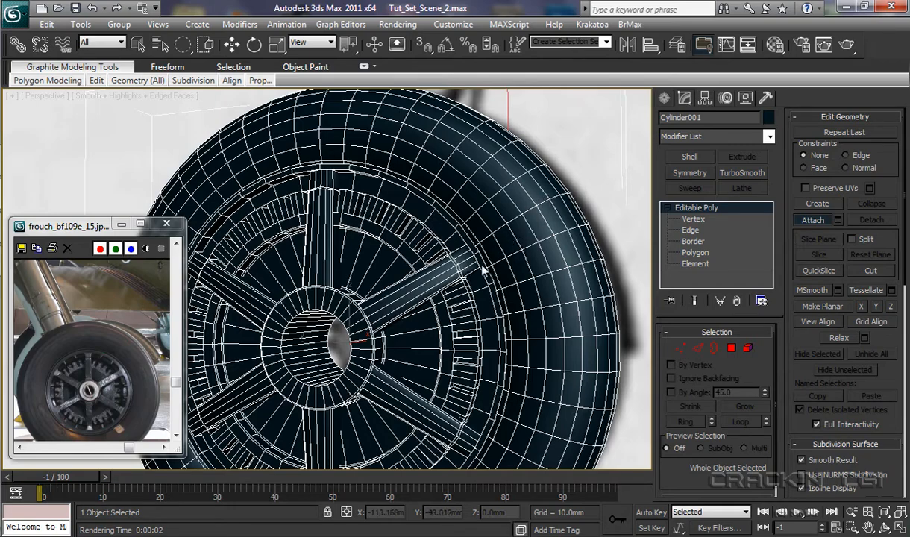
{"action": "middle_click_drag", "start_coordinate": [484, 264], "coordinate": [462, 277]}
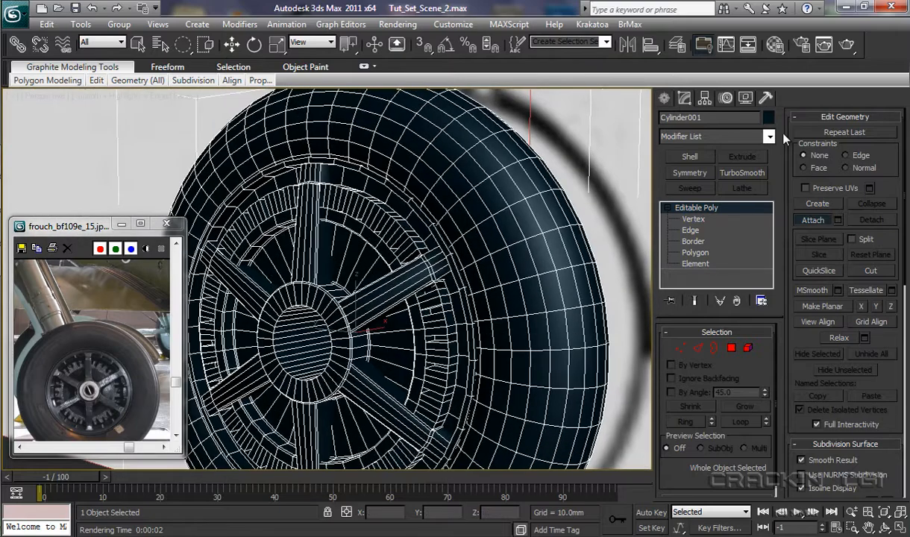
Step: Rename the combined wheel object as Landing_Gear_Wheel_L and enter edge editing with the Move tool
{"action": "left_click_drag", "start_coordinate": [703, 118], "coordinate": [660, 120]}
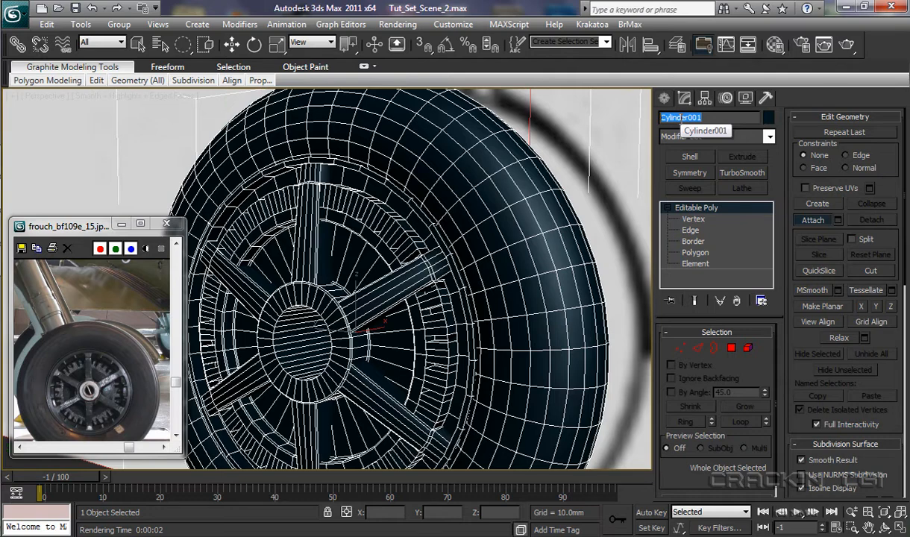
{"action": "type", "text": "Landing_Gear_Wheel_L"}
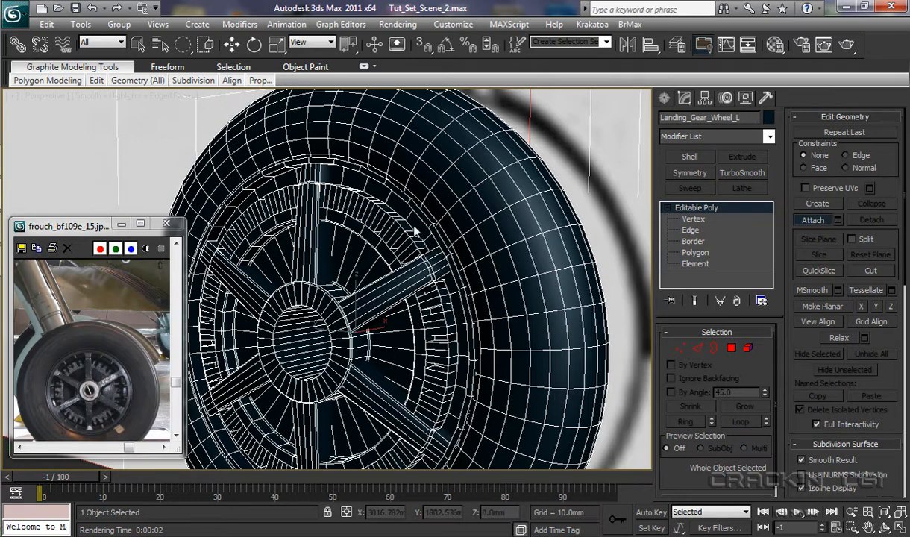
{"action": "key", "text": "2"}
{"action": "key", "text": "w"}
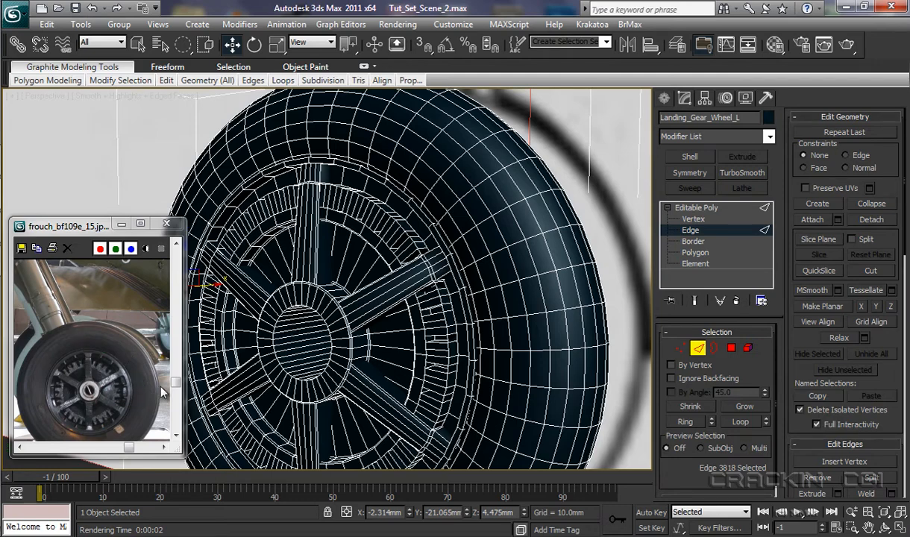
Step: Compare the wheel hub in the left view with the wheel and strut in frouch_bf109e_15.jpg, and close the photo
{"action": "left_click_drag", "start_coordinate": [175, 381], "coordinate": [183, 428]}
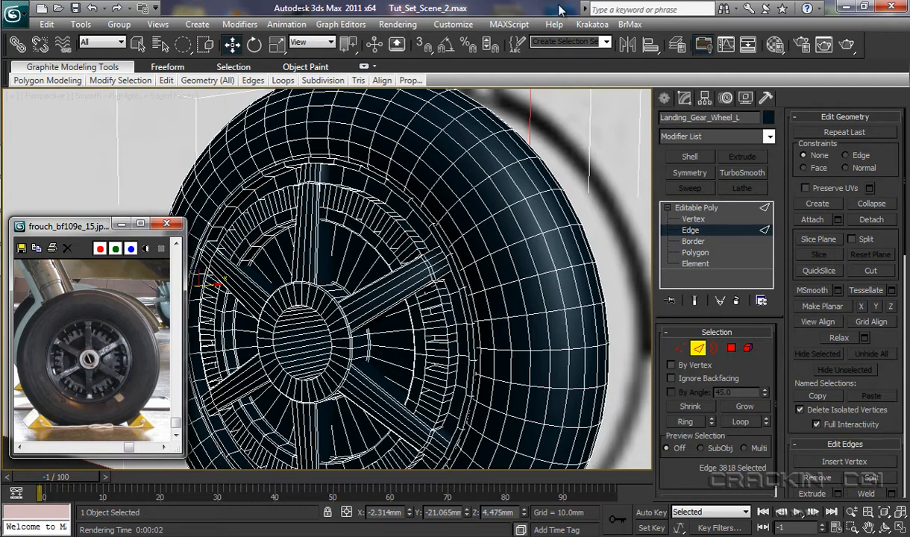
{"action": "key", "text": "l"}
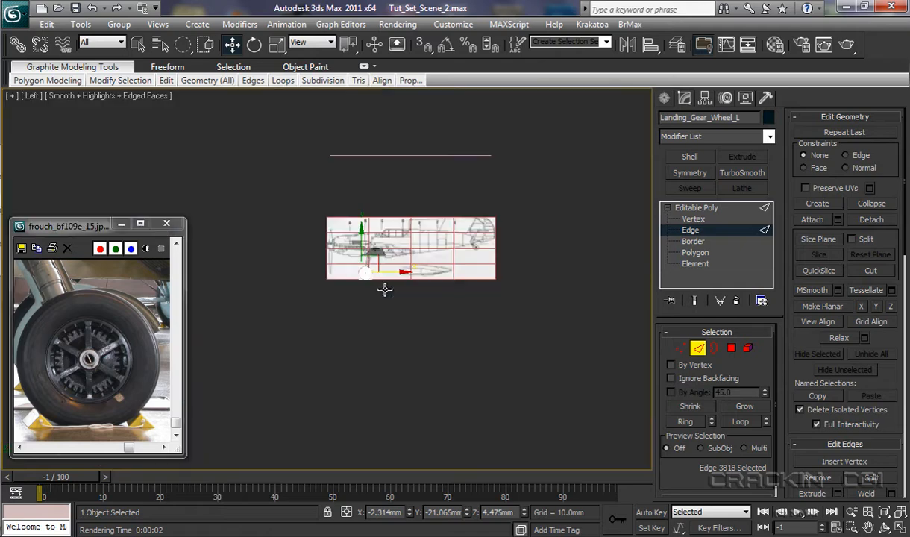
{"action": "key", "text": "z"}
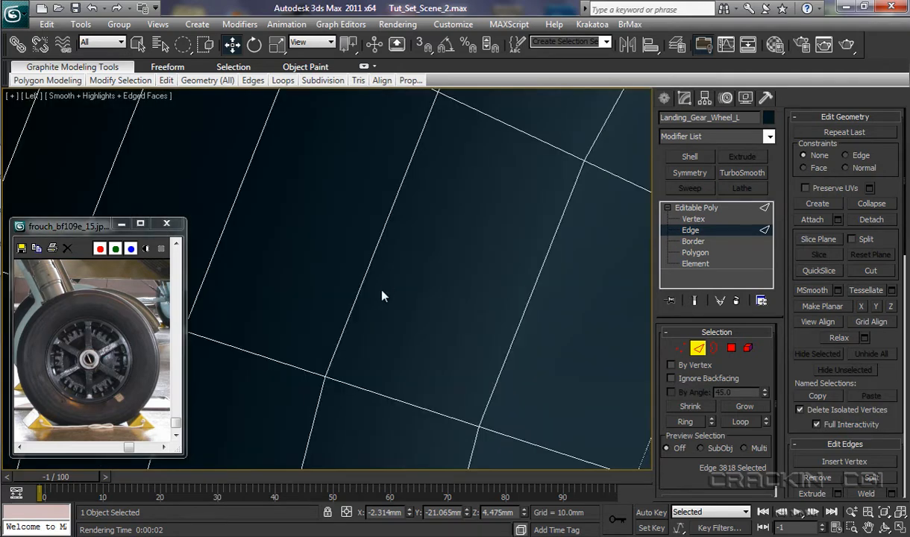
{"action": "middle_click_drag", "start_coordinate": [379, 289], "coordinate": [391, 420], "text": "ctrl+alt"}
{"action": "middle_click_drag", "start_coordinate": [526, 383], "coordinate": [275, 277]}
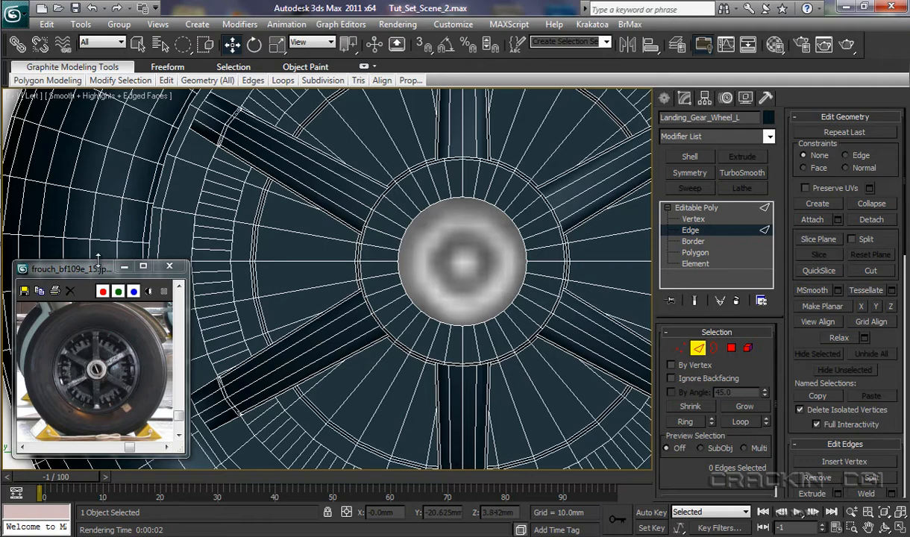
{"action": "left_click_drag", "start_coordinate": [97, 257], "coordinate": [112, 112]}
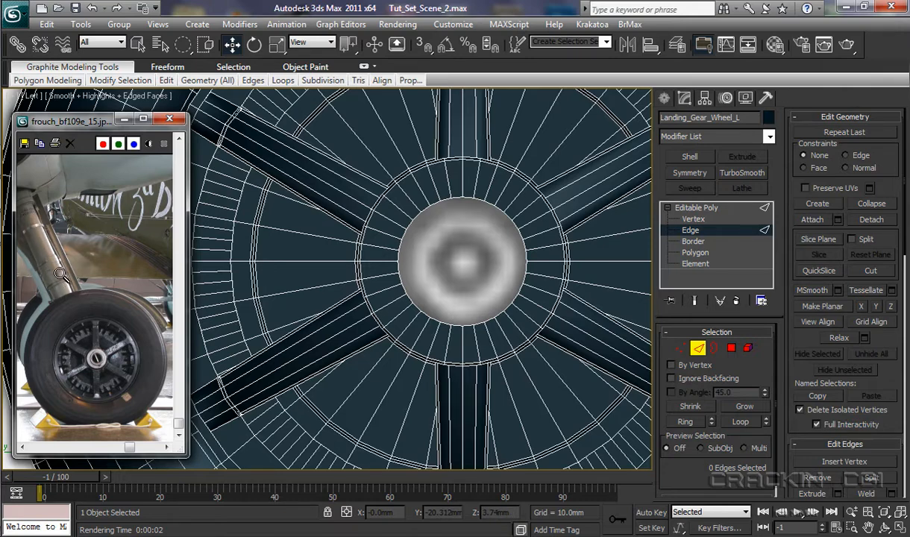
{"action": "left_click", "coordinate": [170, 119]}
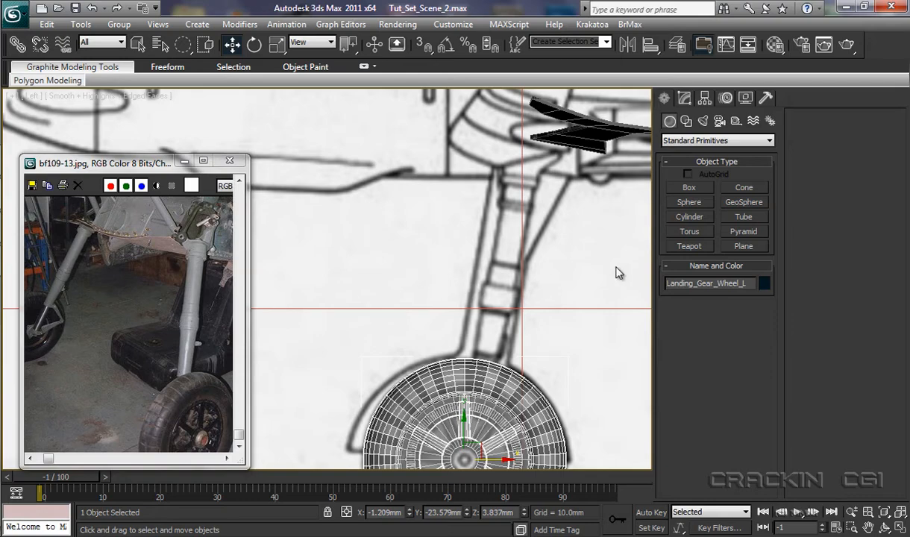
Step: Draw a cylinder over the blueprint's landing gear strut, about 0.547 mm in radius and 3.027 mm high, with 1 cap segment and 32 sides
{"action": "left_click", "coordinate": [691, 217]}
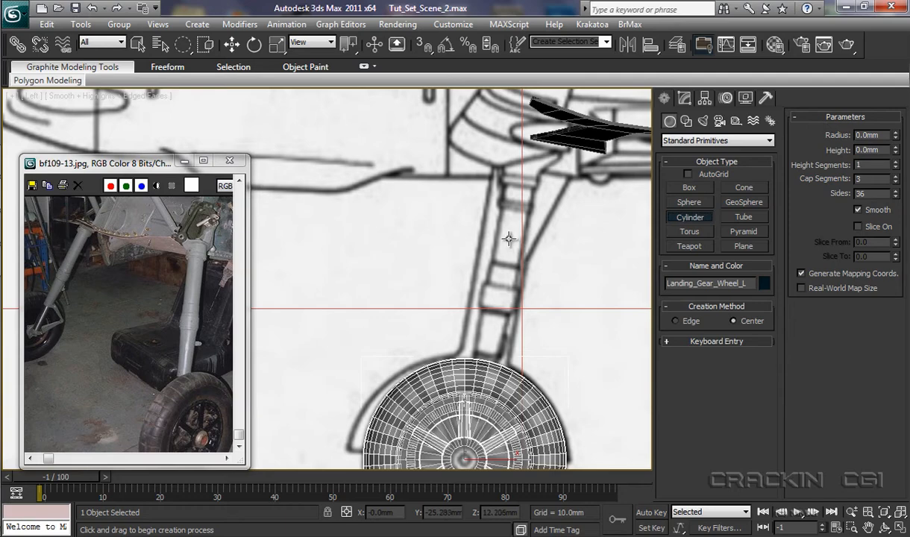
{"action": "left_click_drag", "start_coordinate": [510, 238], "coordinate": [522, 249]}
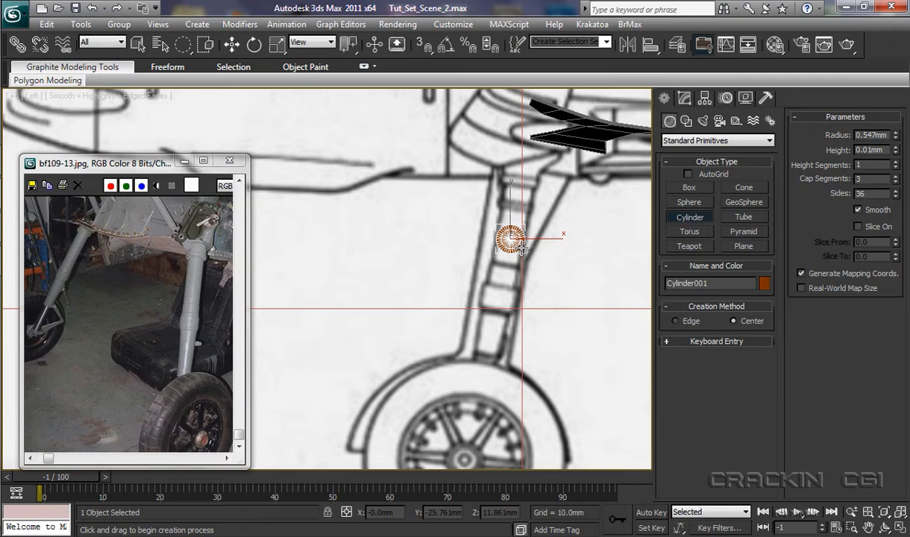
{"action": "left_click", "coordinate": [466, 168]}
{"action": "left_click", "coordinate": [896, 183]}
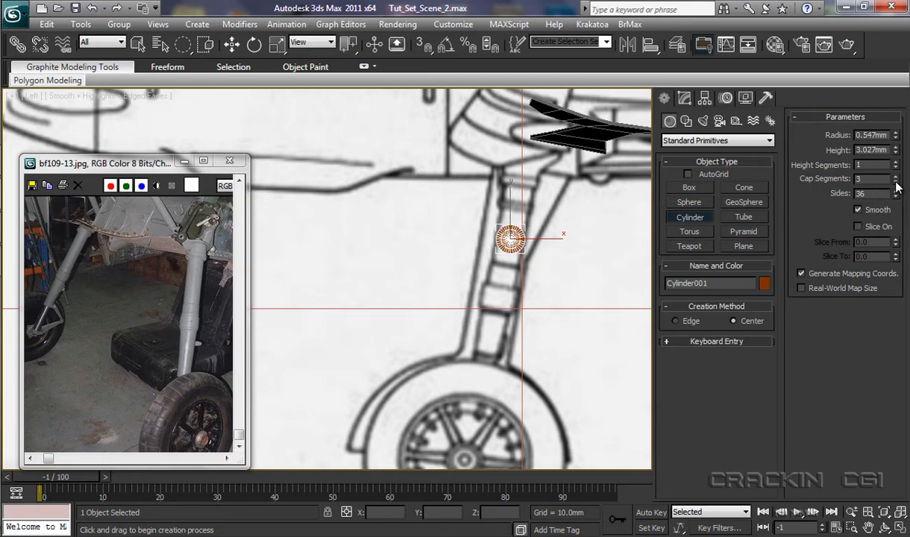
{"action": "left_click", "coordinate": [895, 183]}
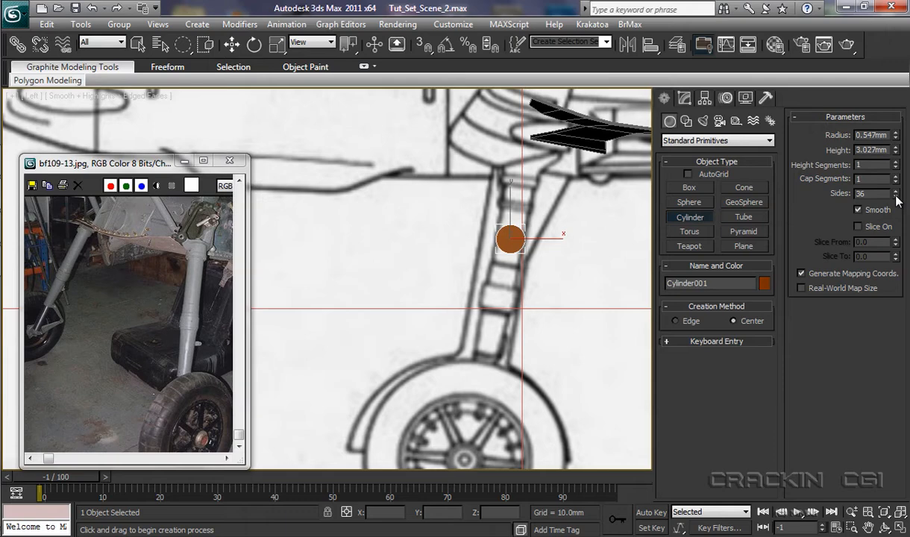
{"action": "left_click", "coordinate": [895, 196]}
{"action": "left_click", "coordinate": [896, 197]}
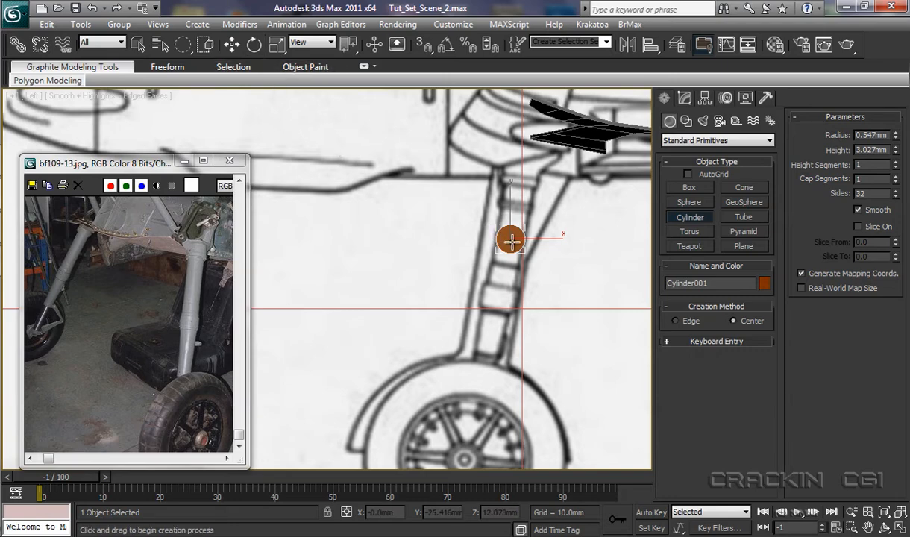
Step: Convert the new strut cylinder to an Editable Poly and expand its list of sub-object levels
{"action": "key", "text": "w"}
{"action": "right_click", "coordinate": [513, 246]}
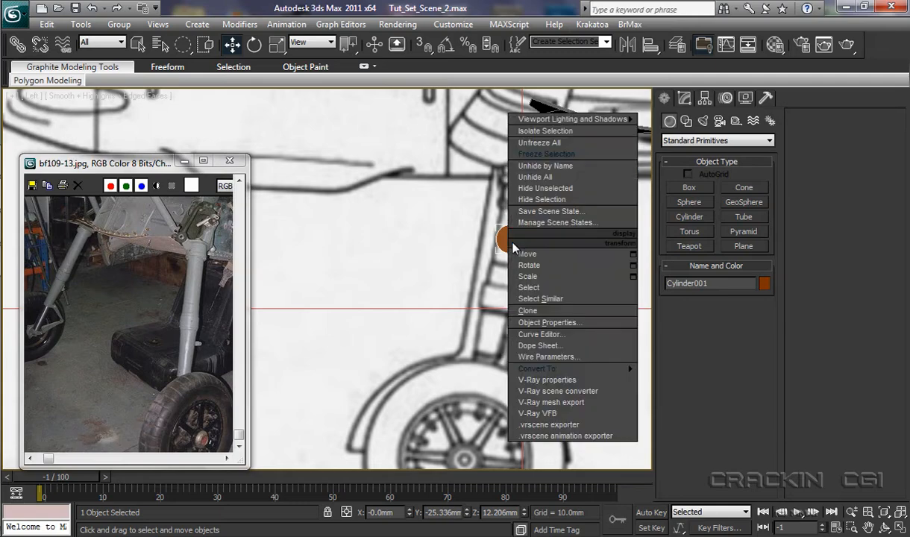
{"action": "mouse_move", "coordinate": [629, 370]}
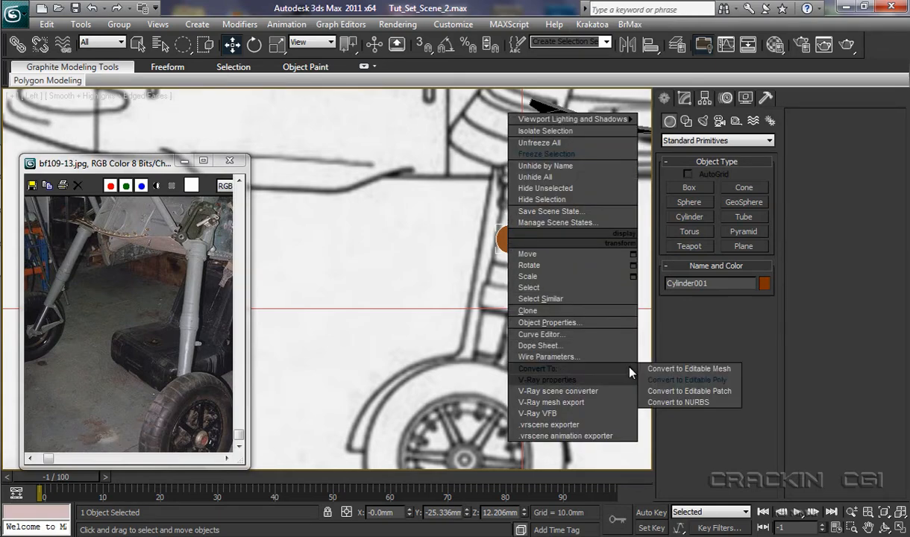
{"action": "left_click", "coordinate": [663, 383]}
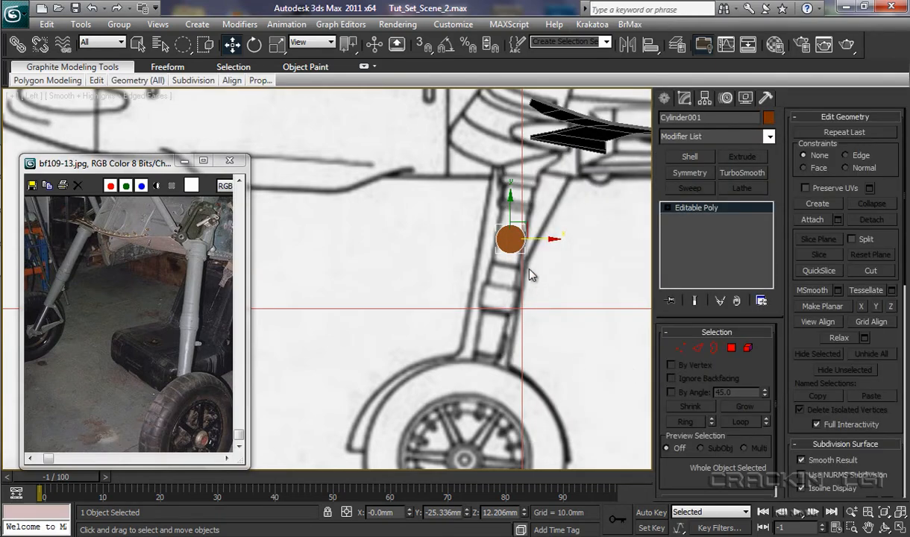
{"action": "left_click", "coordinate": [667, 209]}
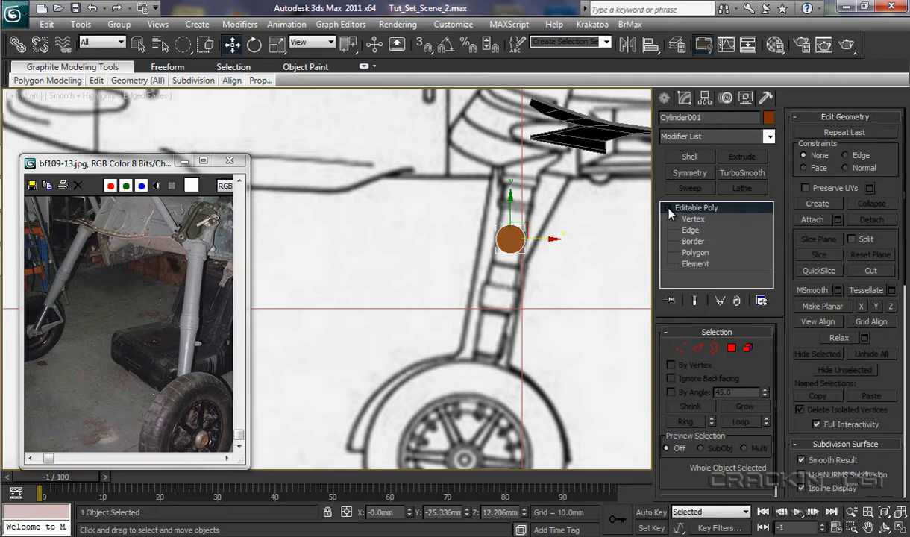
Step: Delete both end cap polygons of the strut cylinder
{"action": "left_click", "coordinate": [695, 254]}
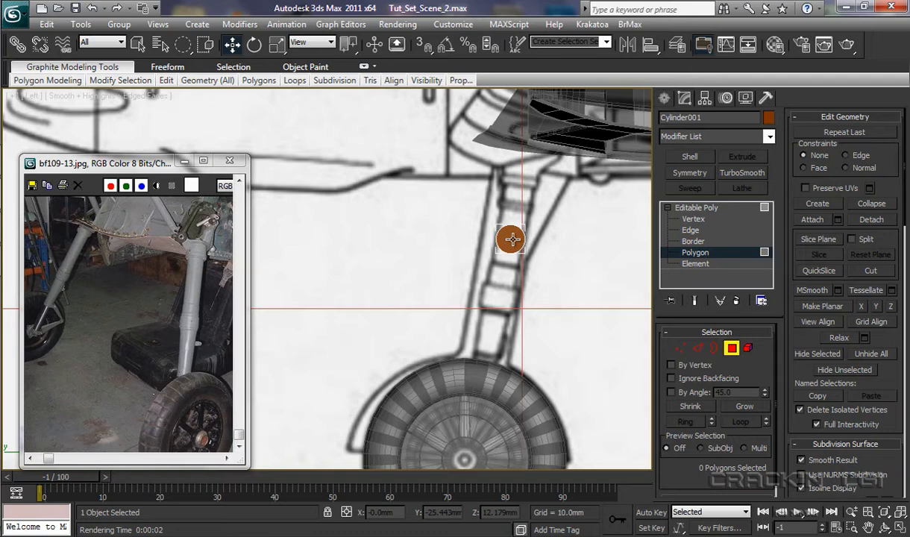
{"action": "left_click", "coordinate": [512, 239]}
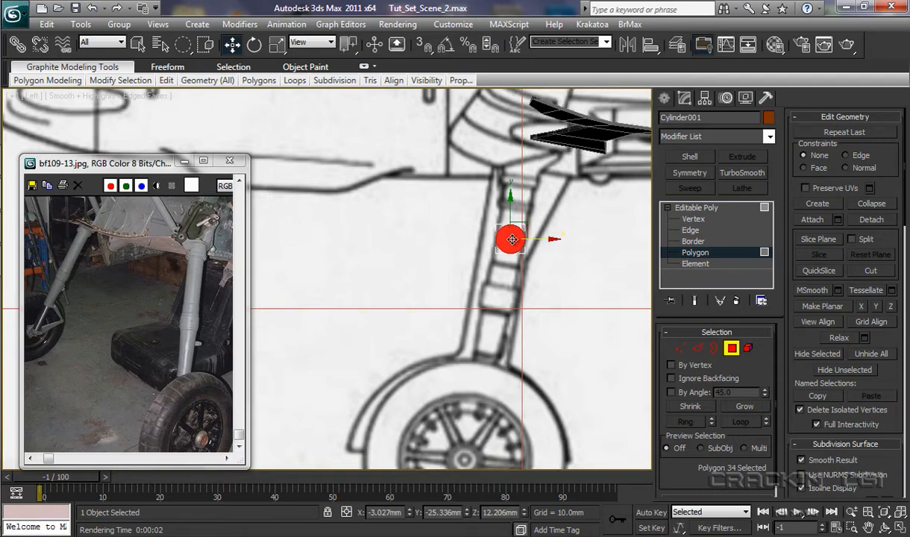
{"action": "key", "text": "Delete"}
{"action": "left_click", "coordinate": [510, 239]}
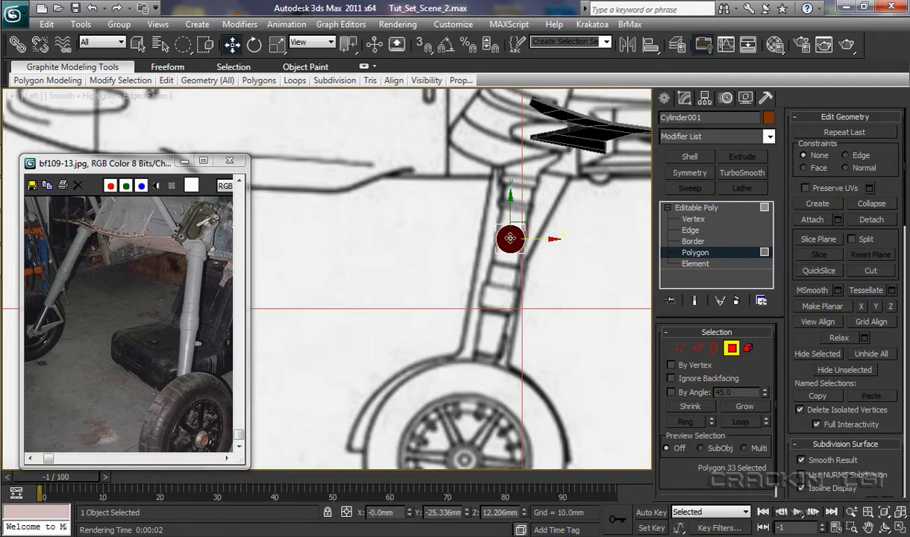
{"action": "key", "text": "Delete"}
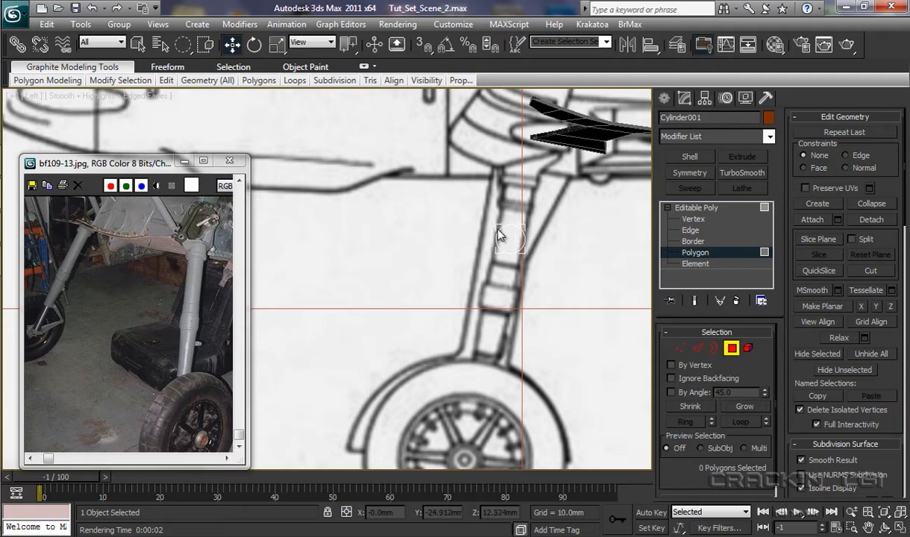
Step: Leave polygon editing, enable angle snap and rotate the whole cylinder 90 degrees about its X axis so it stands upright
{"action": "left_click", "coordinate": [256, 50]}
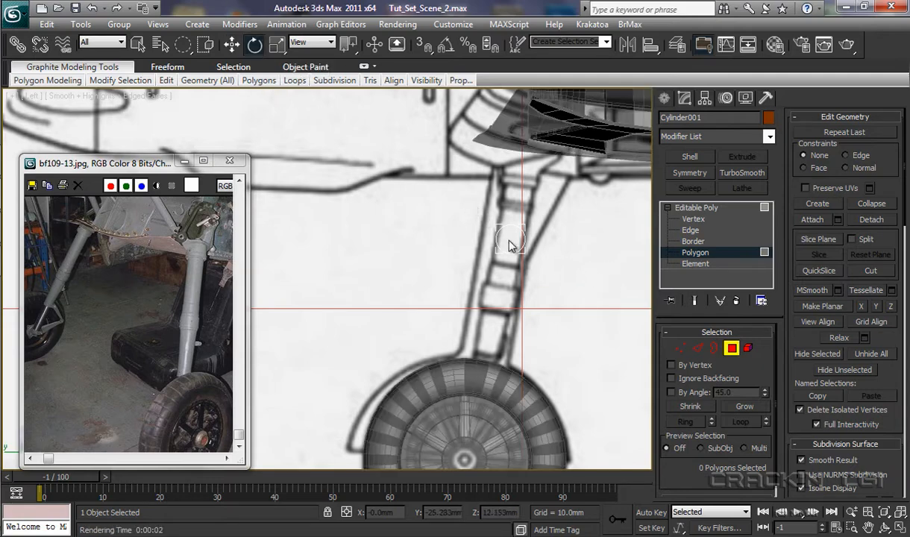
{"action": "left_click", "coordinate": [675, 207]}
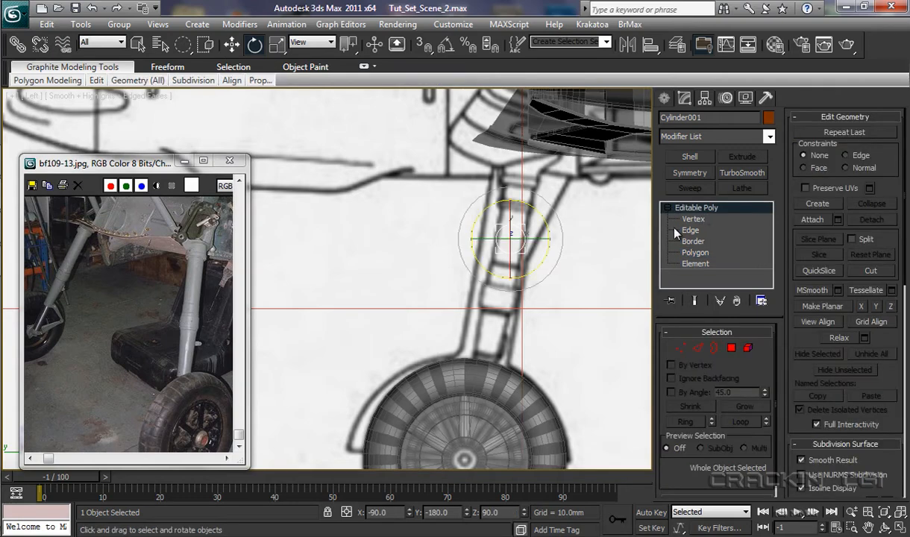
{"action": "left_click", "coordinate": [445, 48]}
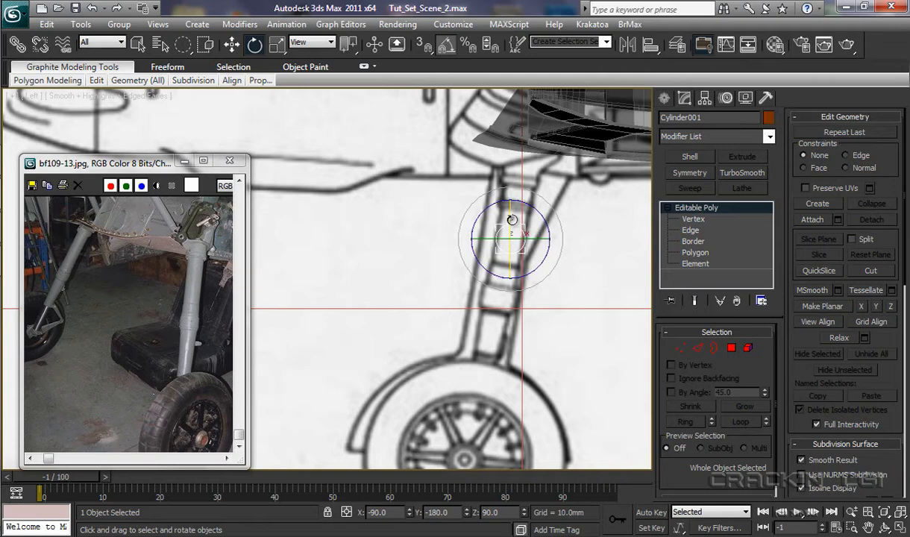
{"action": "left_click_drag", "start_coordinate": [511, 218], "coordinate": [516, 277]}
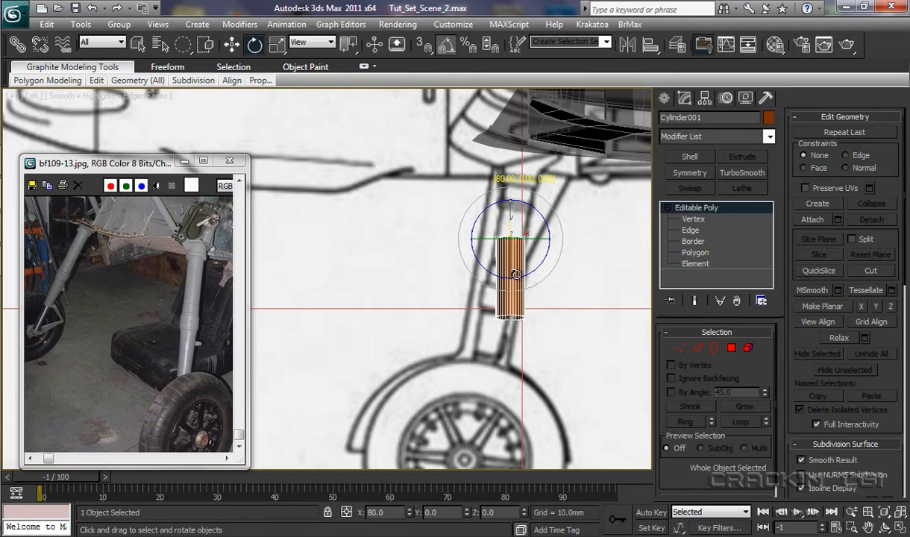
{"action": "left_click_drag", "start_coordinate": [516, 278], "coordinate": [515, 280]}
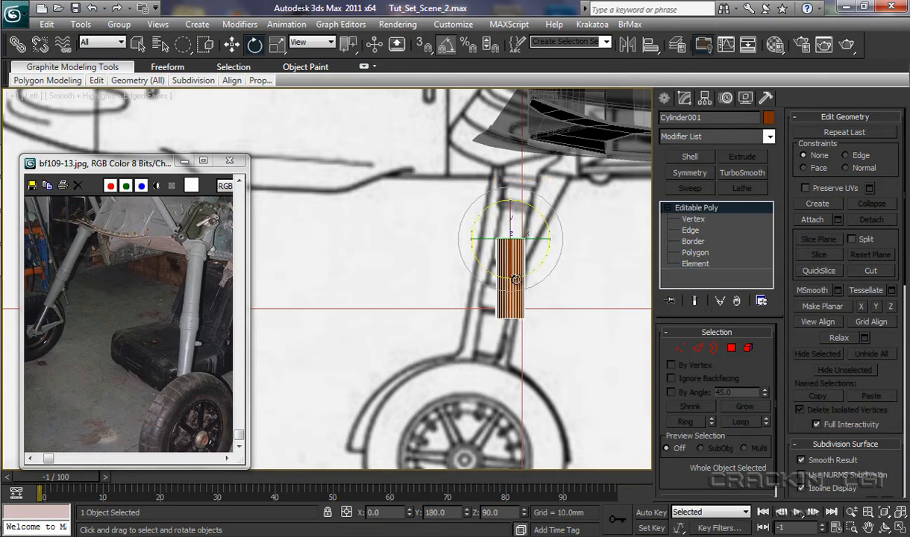
Step: Move the upright cylinder to centre it above the wheel hub, with its lower end overlapping the top of the tyre
{"action": "key", "text": "w"}
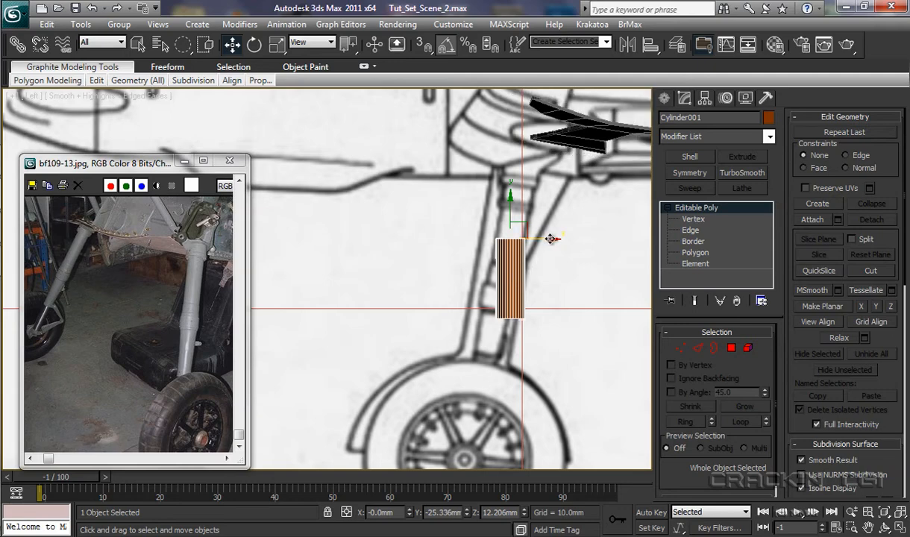
{"action": "left_click_drag", "start_coordinate": [550, 238], "coordinate": [506, 238]}
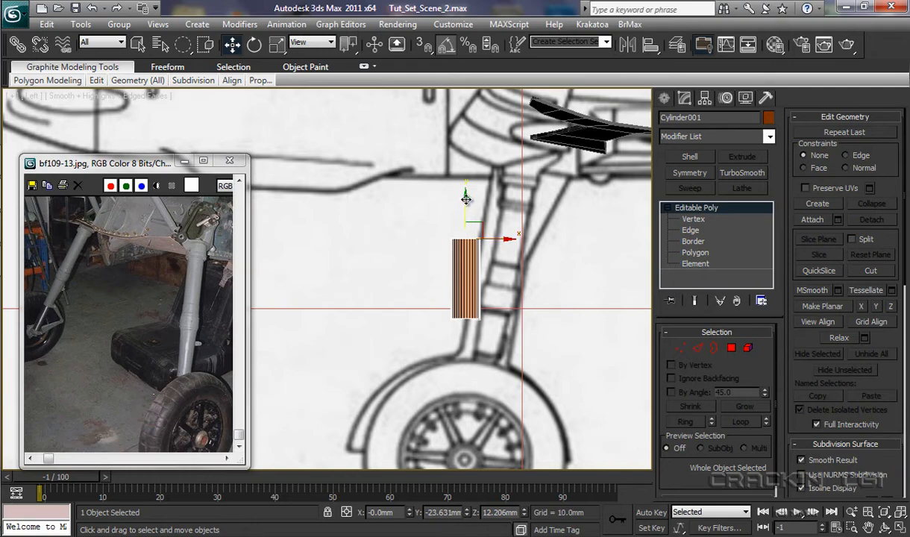
{"action": "left_click_drag", "start_coordinate": [466, 199], "coordinate": [464, 248]}
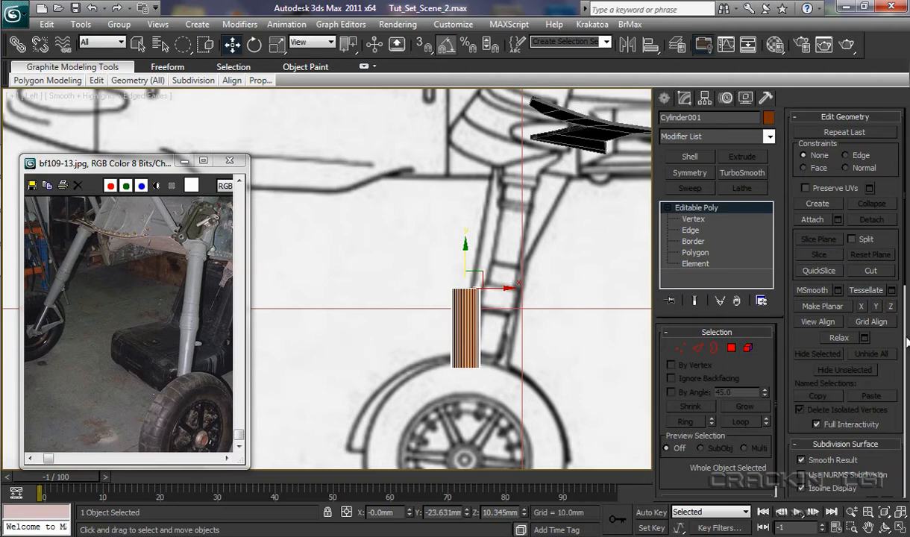
Step: Select the cylinder's top vertices, switch to a rectangular selection region, and raise the vertices about 4.14 mm to the blueprint's underside line
{"action": "left_click", "coordinate": [693, 220]}
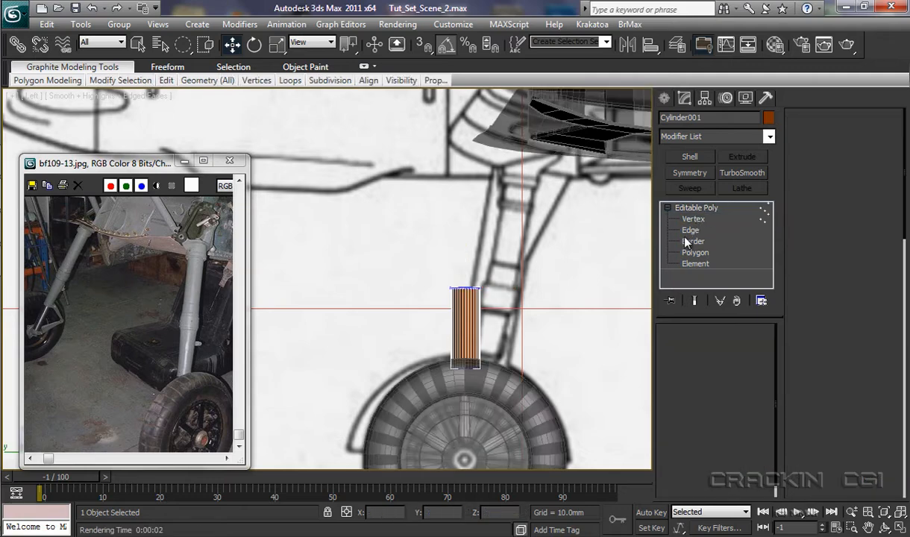
{"action": "mouse_move", "coordinate": [490, 301]}
{"action": "left_mouse_down"}
{"action": "mouse_move", "coordinate": [481, 288]}
{"action": "mouse_move", "coordinate": [496, 291]}
{"action": "left_mouse_up"}
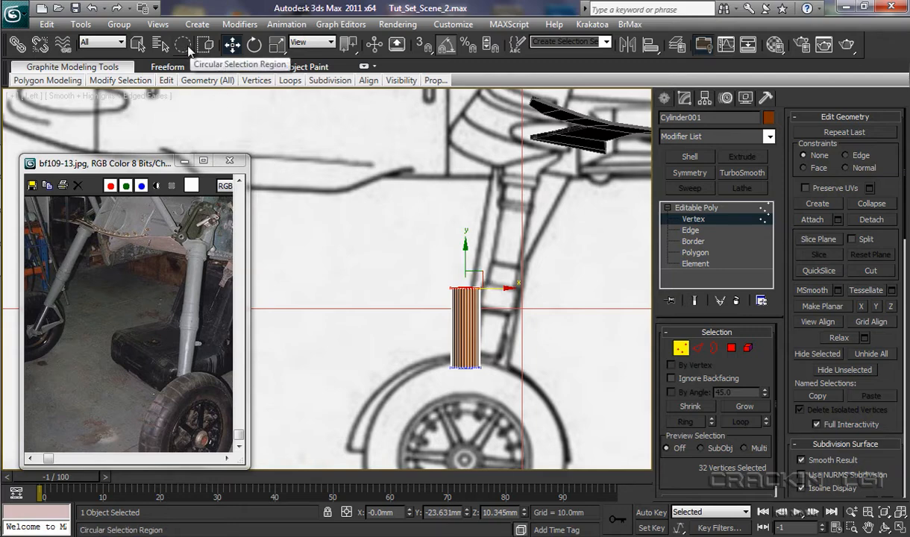
{"action": "left_click_drag", "start_coordinate": [184, 47], "coordinate": [187, 69]}
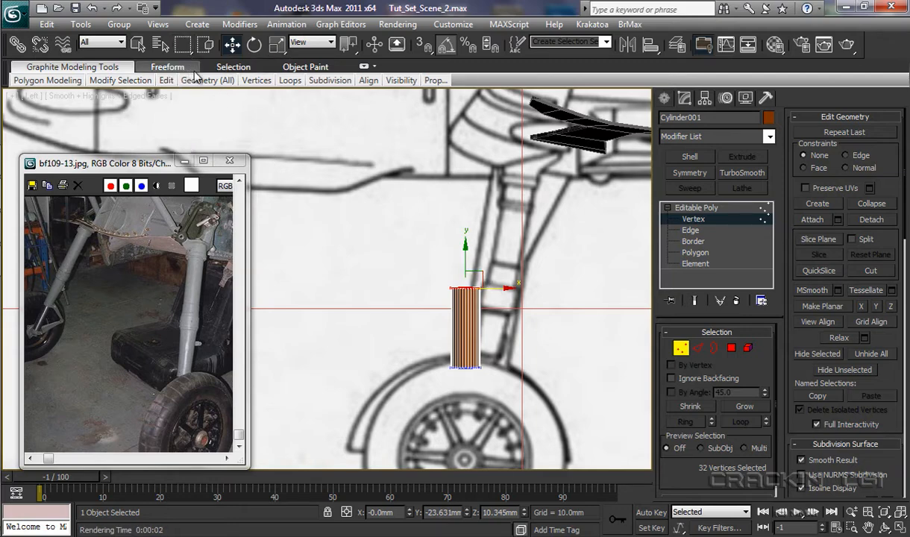
{"action": "left_click_drag", "start_coordinate": [466, 250], "coordinate": [473, 140]}
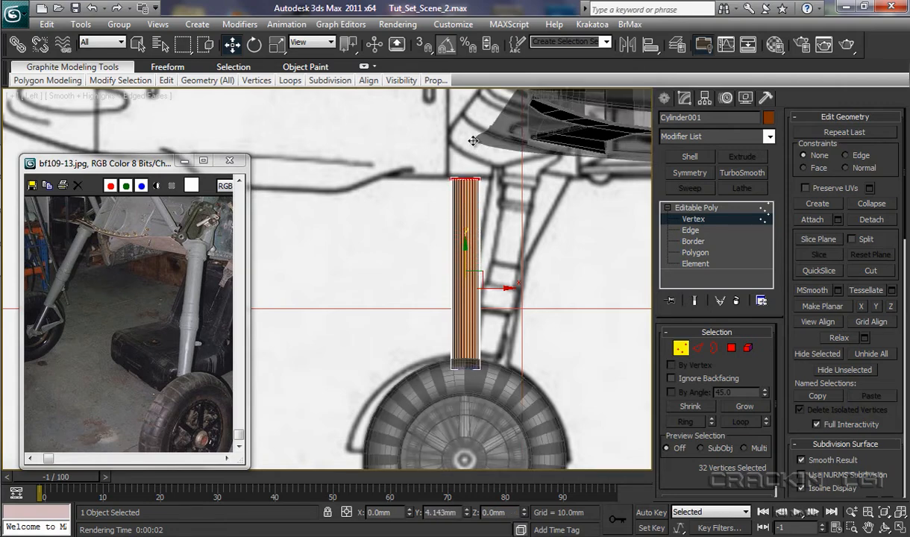
{"action": "left_click_drag", "start_coordinate": [473, 140], "coordinate": [472, 141]}
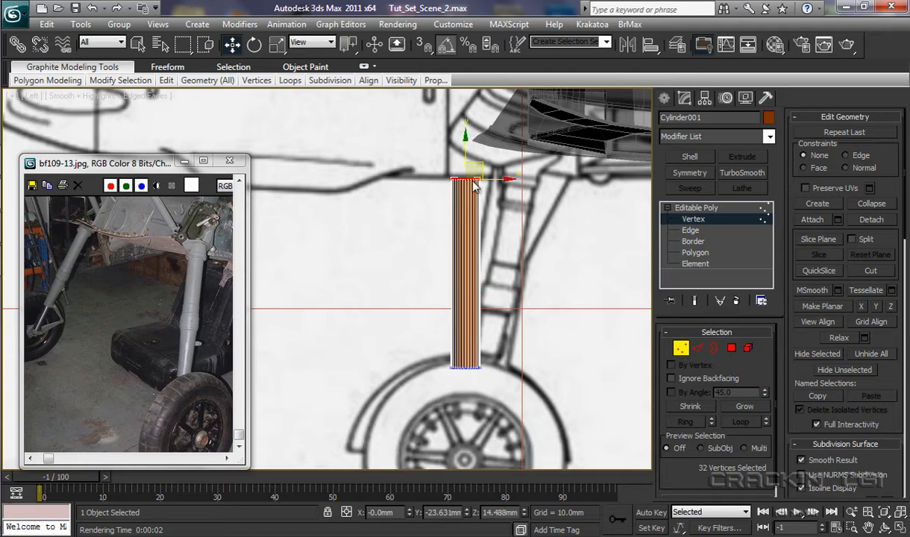
Step: Change the strut cylinder's object colour to the very dark blue custom colour
{"action": "left_click", "coordinate": [768, 119]}
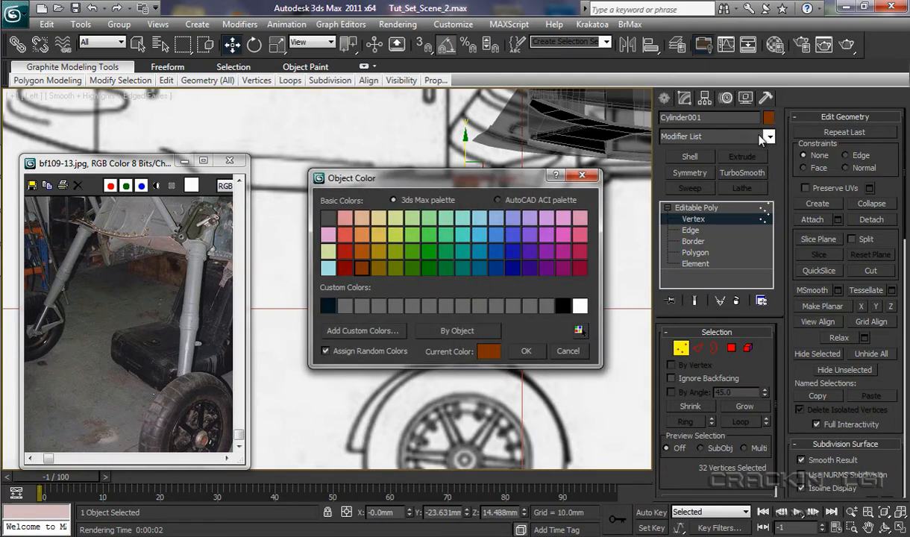
{"action": "left_click", "coordinate": [329, 306]}
{"action": "left_click", "coordinate": [525, 352]}
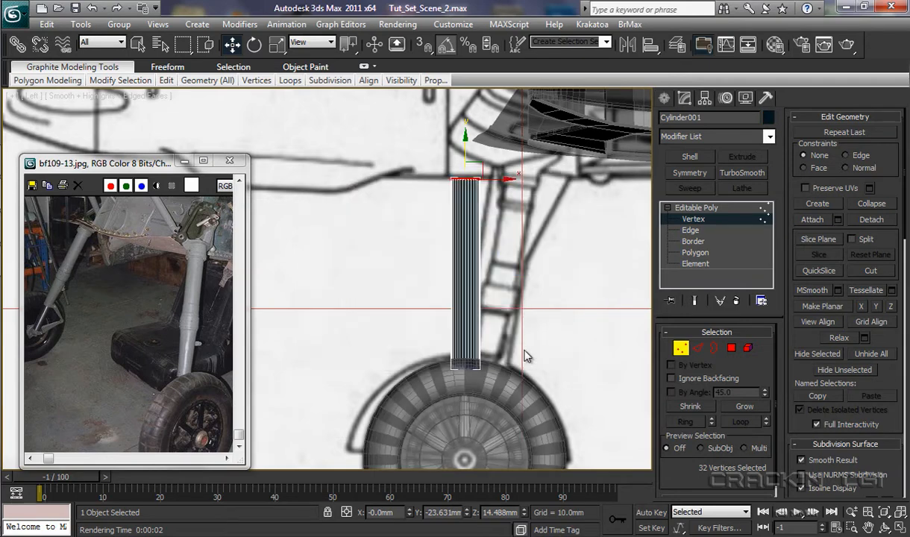
Step: Add three horizontal edge loops to the strut with Swift Loop: below the middle, just above the middle and near the top
{"action": "left_click", "coordinate": [690, 230]}
{"action": "mouse_move", "coordinate": [167, 82]}
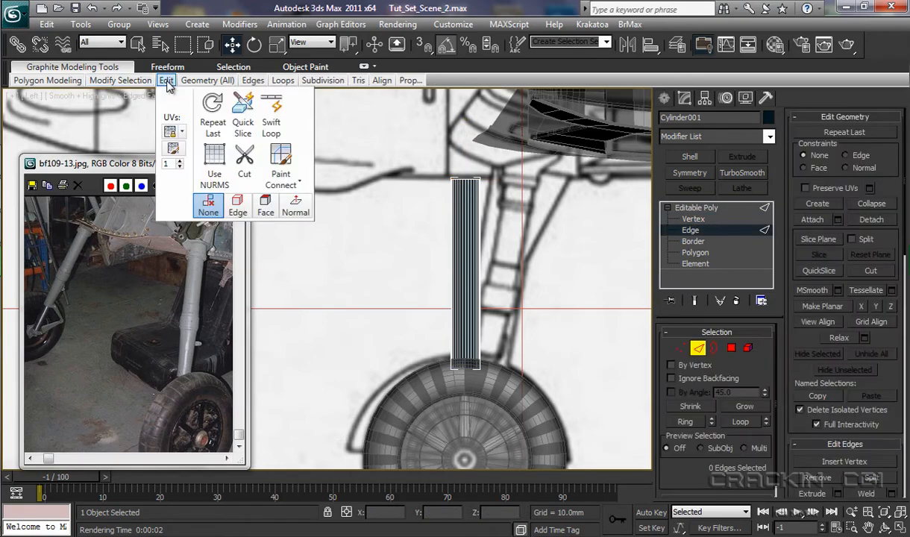
{"action": "left_click", "coordinate": [273, 112]}
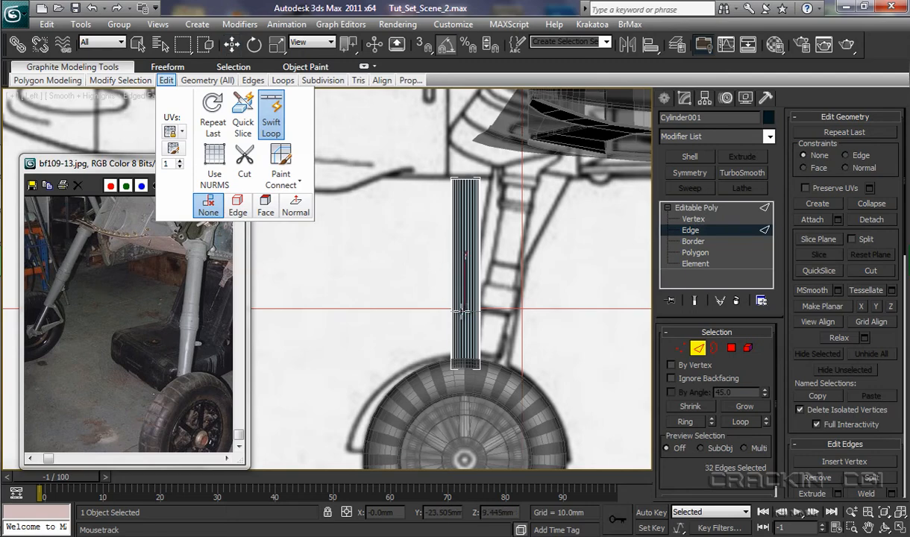
{"action": "left_click", "coordinate": [463, 261]}
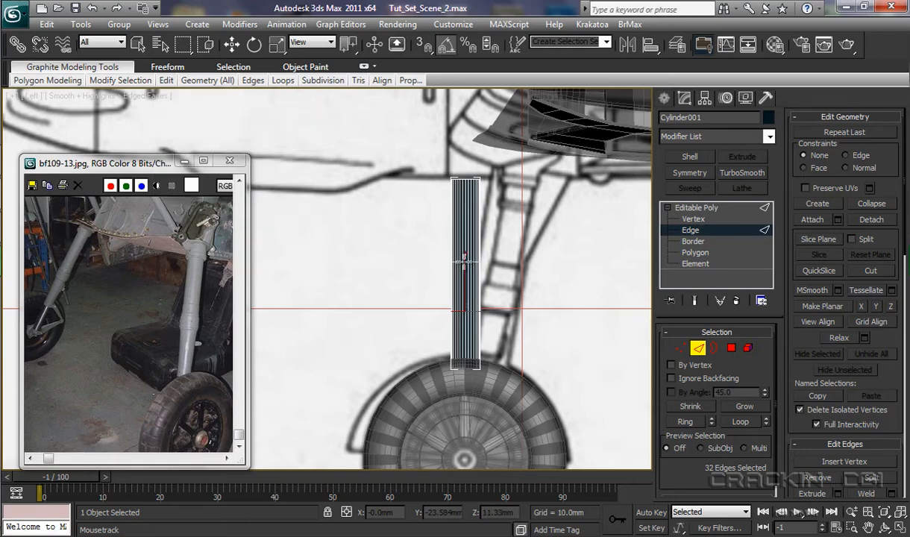
{"action": "left_click", "coordinate": [467, 202]}
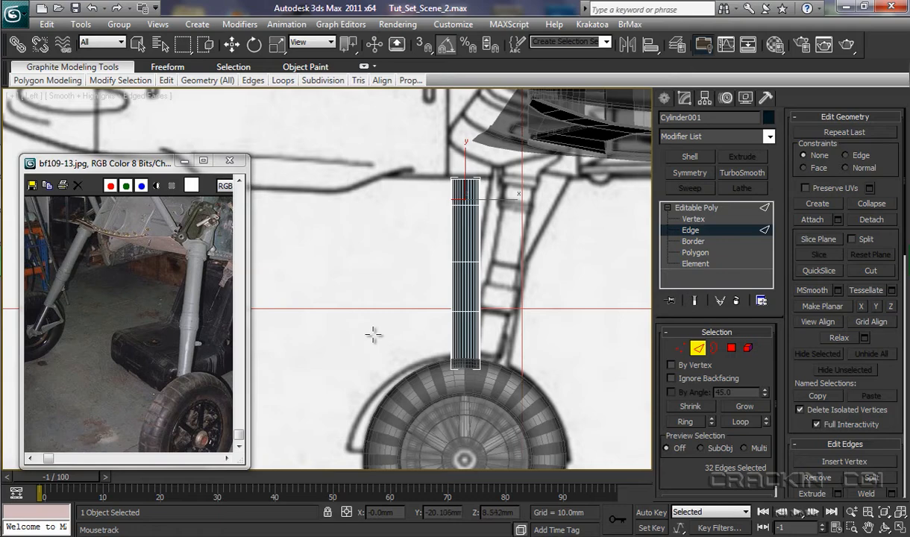
{"action": "key", "text": "w"}
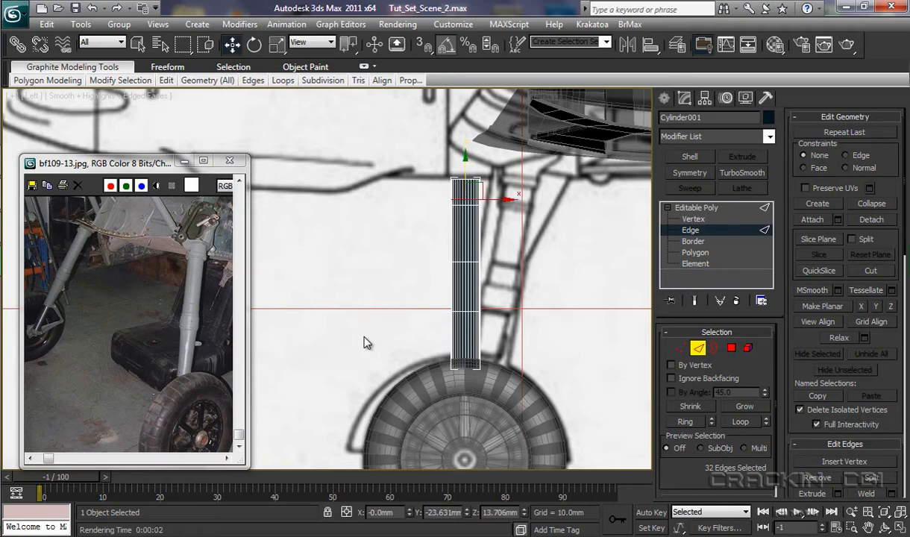
Step: Select the full ring of polygons between the strut's lower two added edge loops
{"action": "middle_click_drag", "start_coordinate": [380, 353], "coordinate": [318, 325]}
{"action": "scroll", "coordinate": [364, 362], "scroll_direction": "up", "scroll_amount": 1}
{"action": "scroll", "coordinate": [363, 357], "scroll_direction": "up", "scroll_amount": 5}
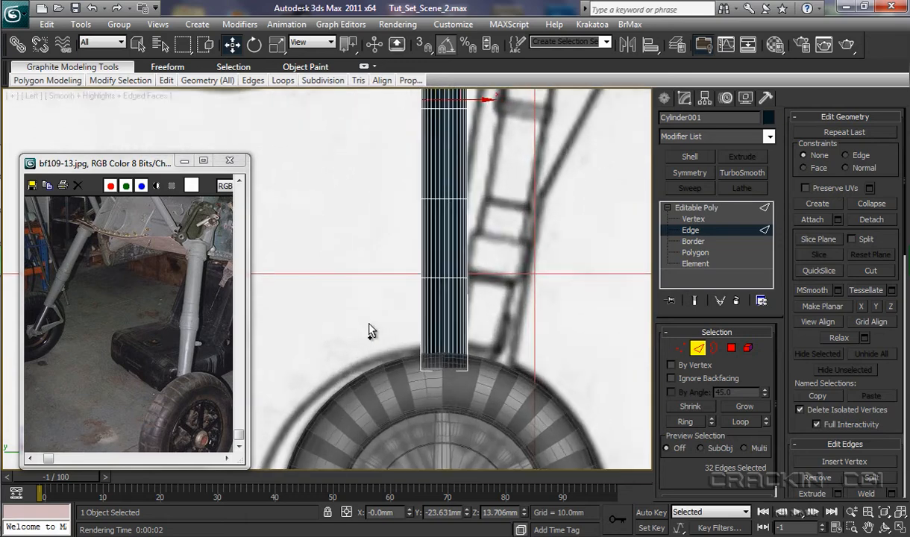
{"action": "middle_click_drag", "start_coordinate": [475, 306], "coordinate": [330, 335]}
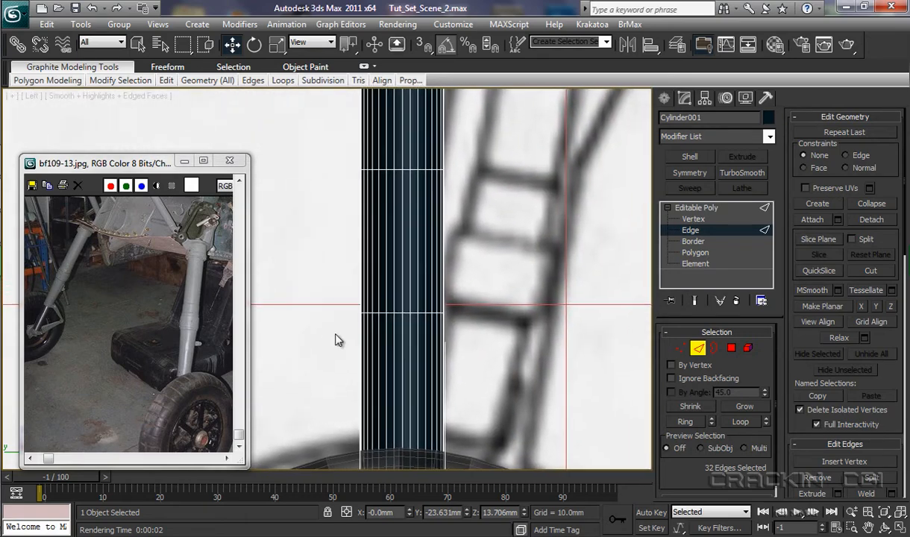
{"action": "left_click", "coordinate": [694, 254]}
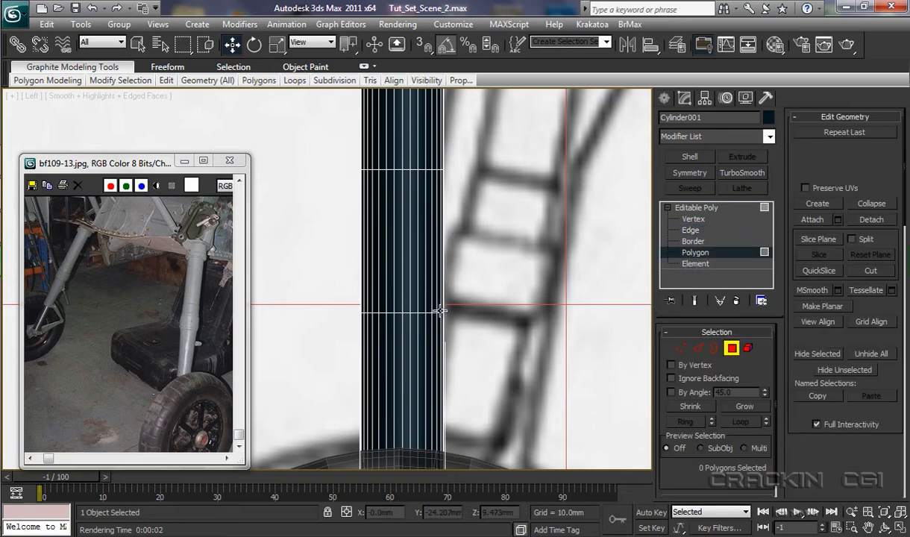
{"action": "left_click", "coordinate": [400, 256]}
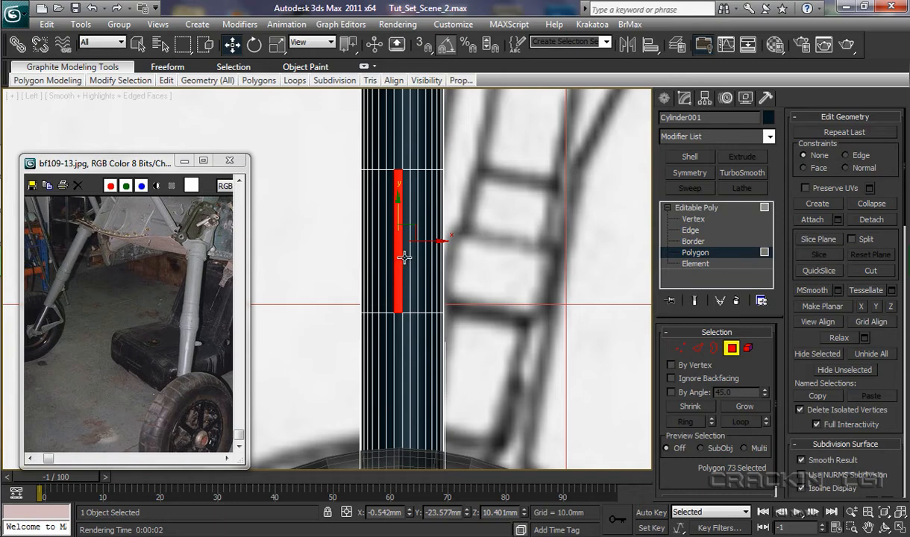
{"action": "left_click", "coordinate": [406, 258], "text": "shift"}
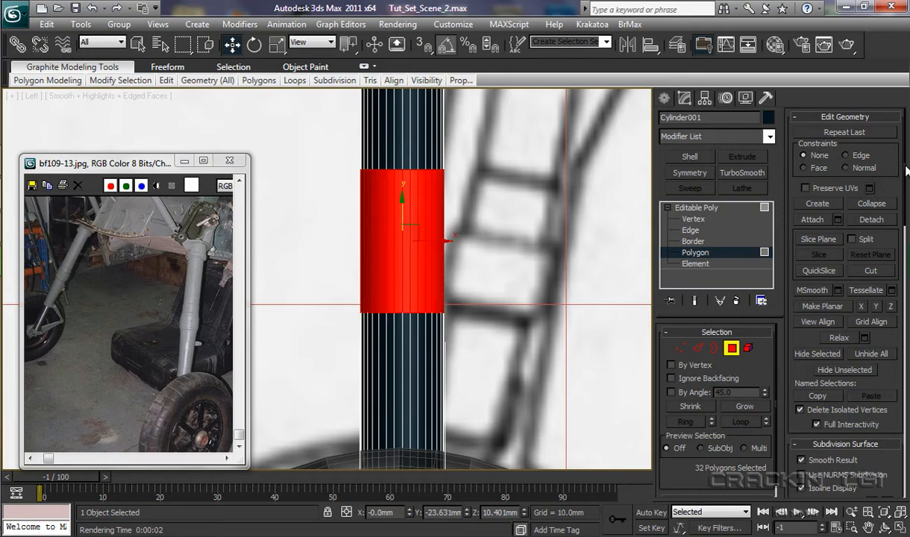
Step: Extrude the selected ring of strut polygons by Local Normal with a height of 0.04 mm
{"action": "scroll", "coordinate": [906, 171], "scroll_direction": "down", "scroll_amount": 15}
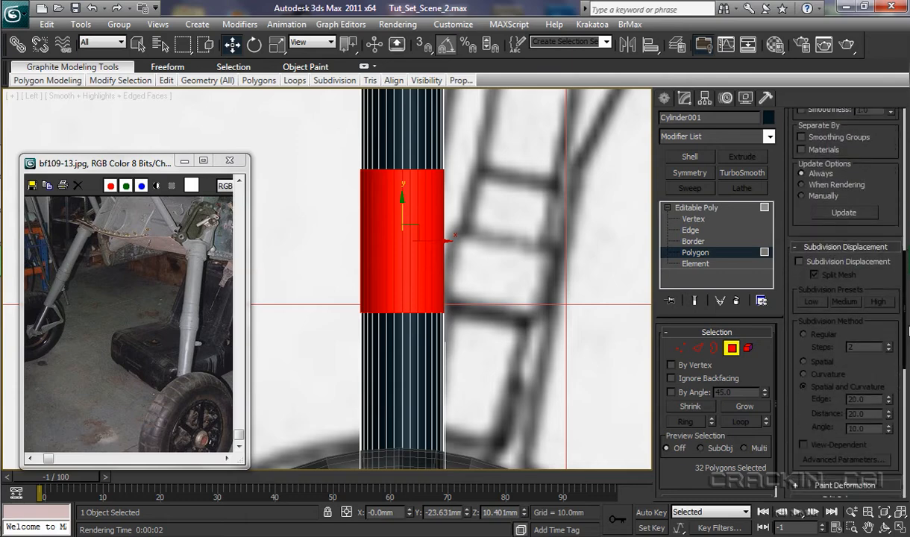
{"action": "scroll", "coordinate": [900, 376], "scroll_direction": "down", "scroll_amount": 1}
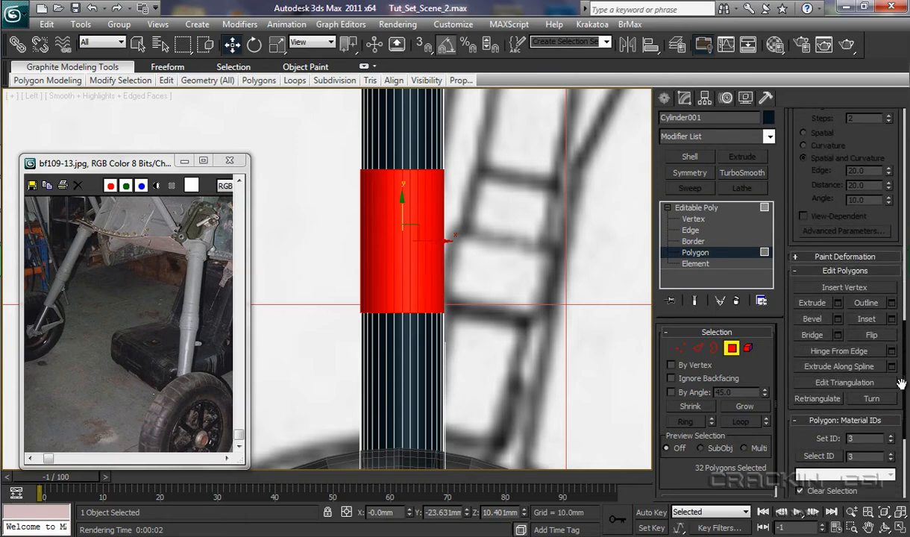
{"action": "left_click", "coordinate": [837, 305]}
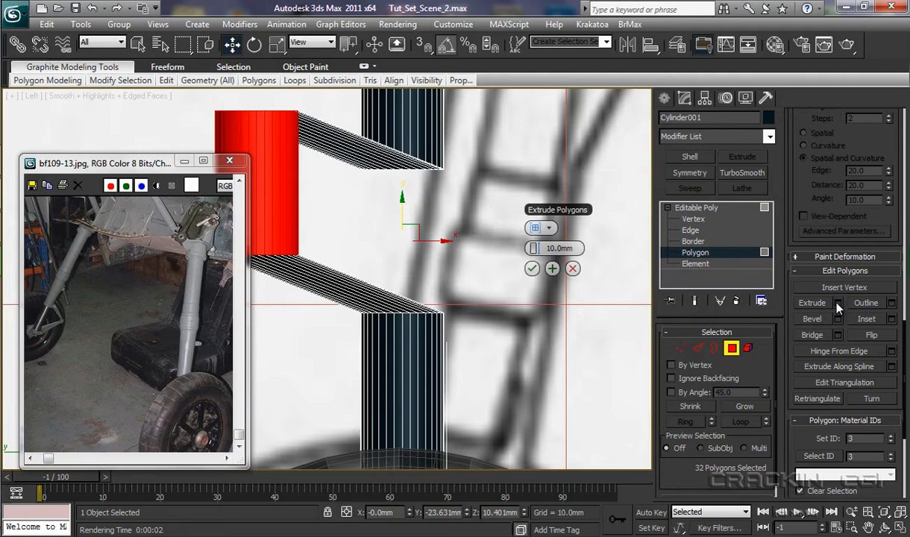
{"action": "right_click", "coordinate": [533, 251]}
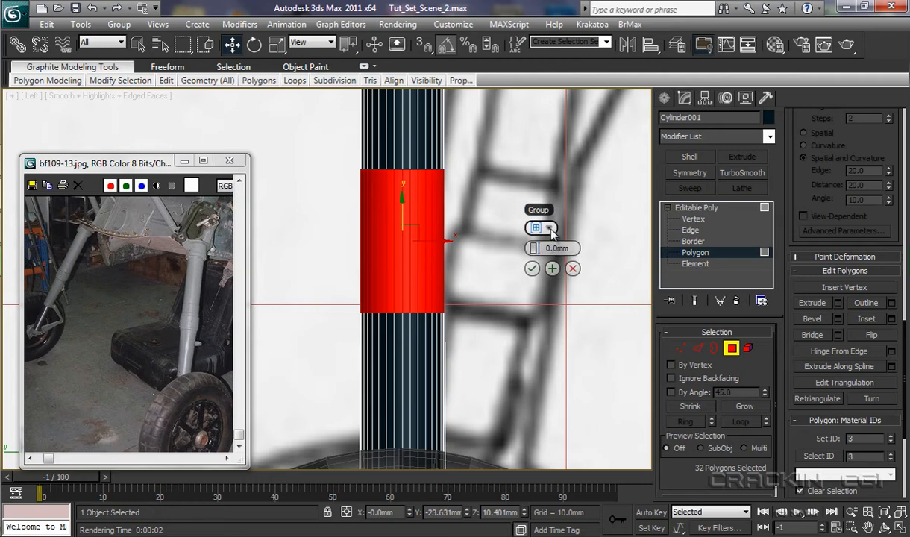
{"action": "left_click", "coordinate": [550, 229]}
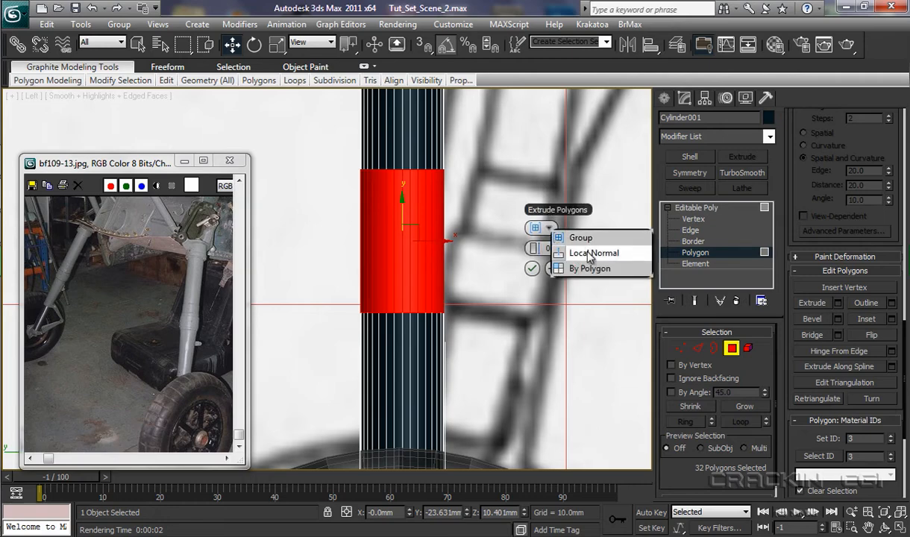
{"action": "left_click", "coordinate": [583, 248]}
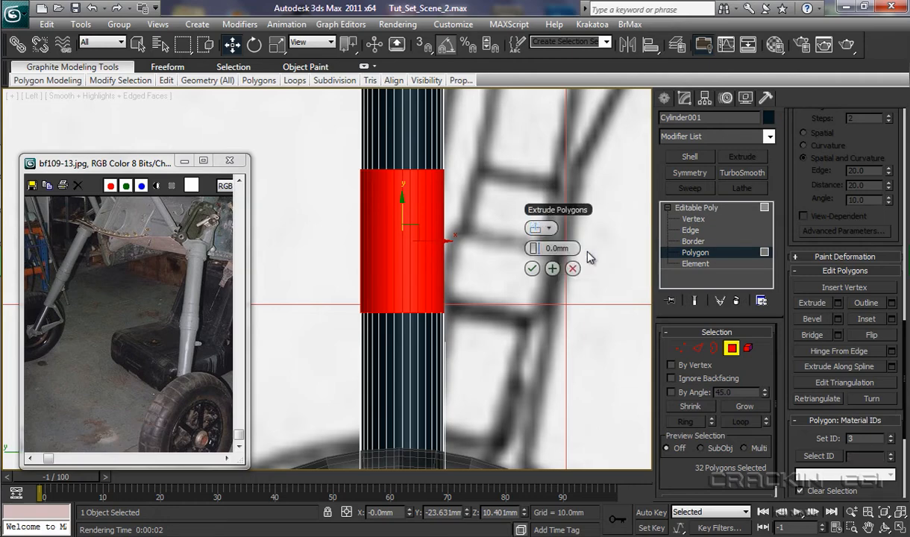
{"action": "left_click", "coordinate": [539, 250]}
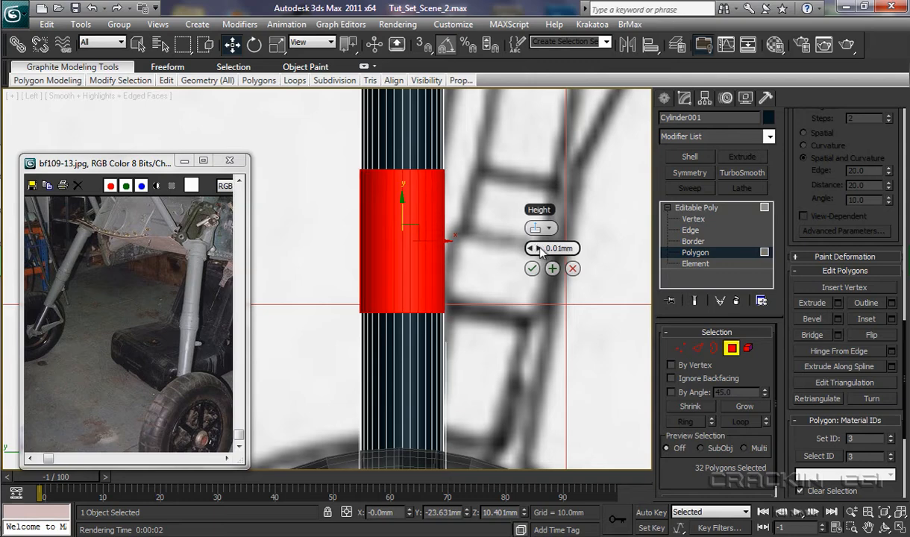
{"action": "left_click", "coordinate": [539, 251]}
{"action": "left_click", "coordinate": [539, 251]}
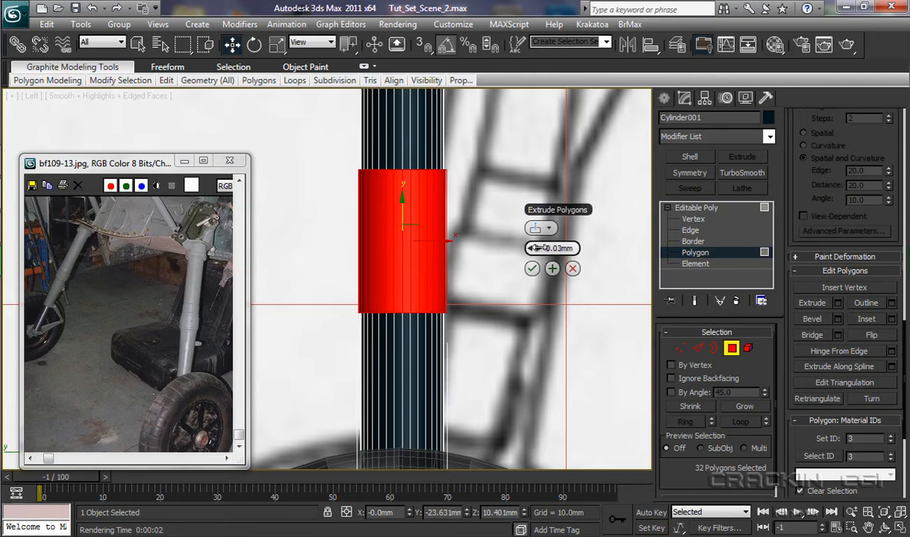
{"action": "left_click", "coordinate": [539, 251]}
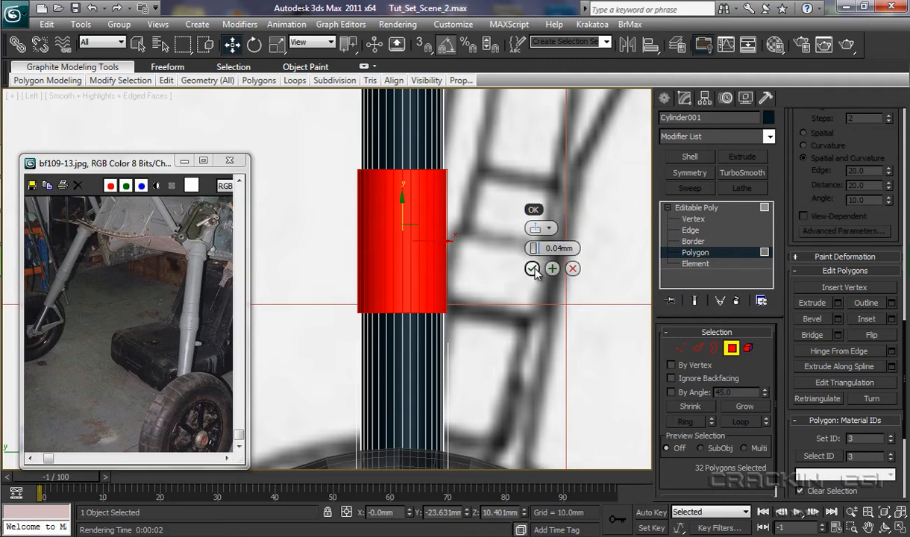
{"action": "left_click", "coordinate": [532, 269]}
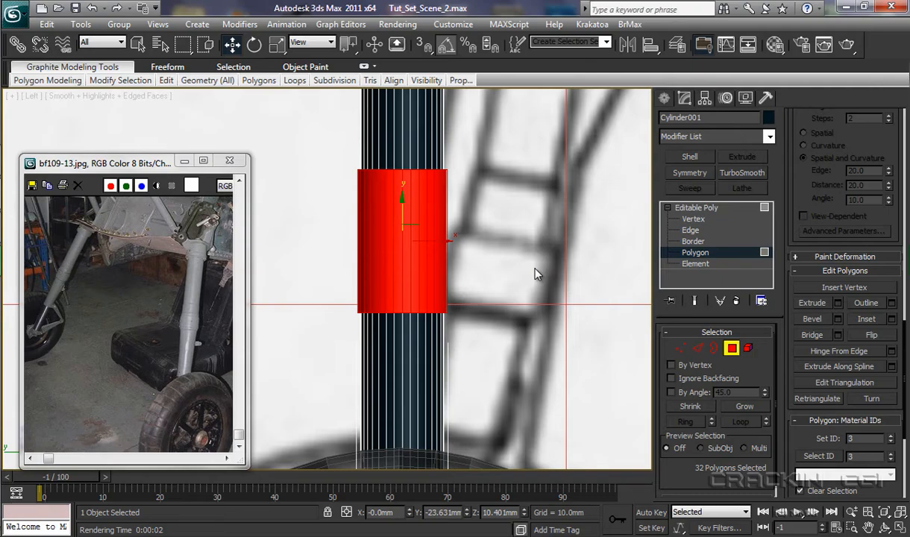
Step: In the perspective view, leave polygon editing and move the whole strut over the wheel, to about -1.094 mm in X
{"action": "key", "text": "p"}
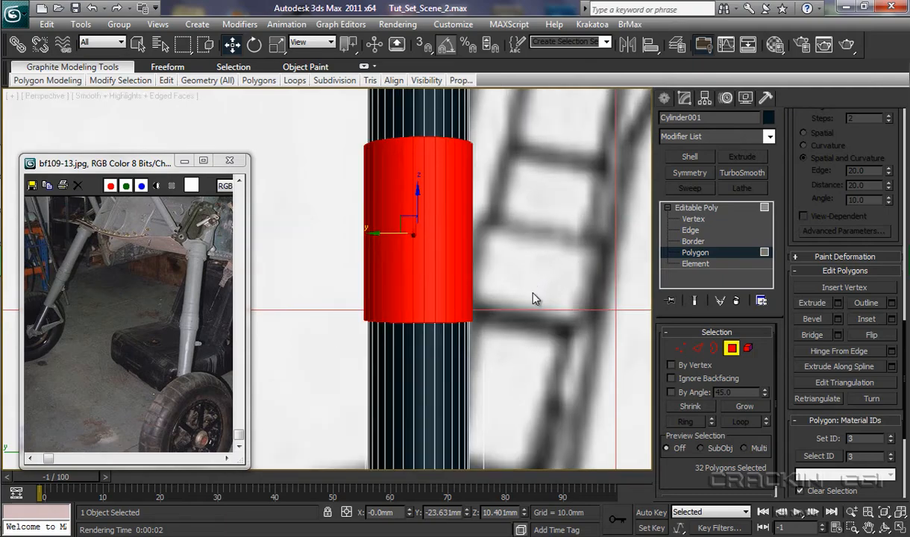
{"action": "middle_click_drag", "start_coordinate": [532, 297], "coordinate": [439, 364], "text": "alt"}
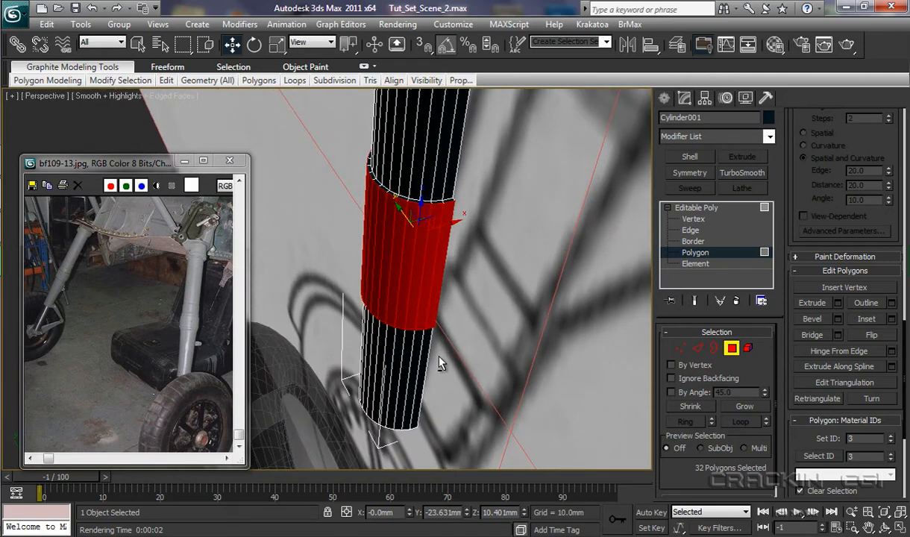
{"action": "left_click", "coordinate": [702, 209]}
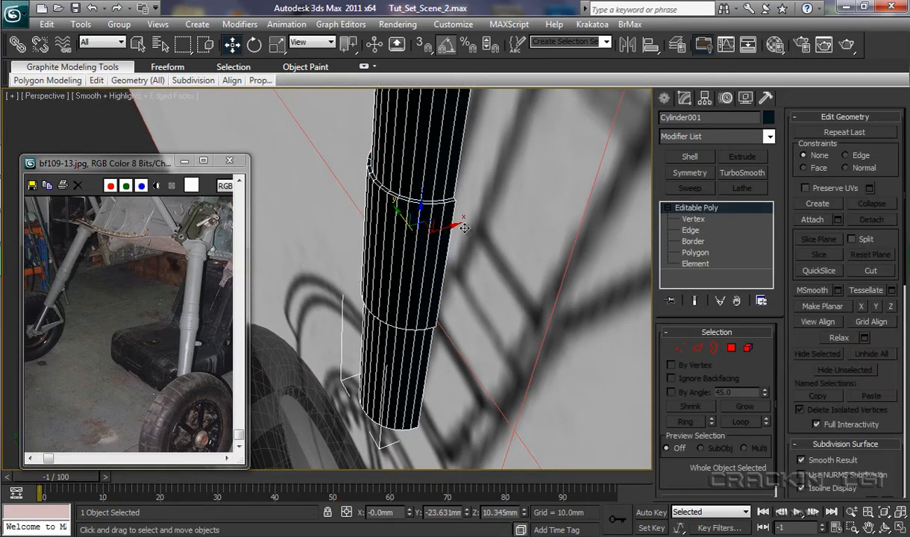
{"action": "left_click_drag", "start_coordinate": [455, 225], "coordinate": [367, 262]}
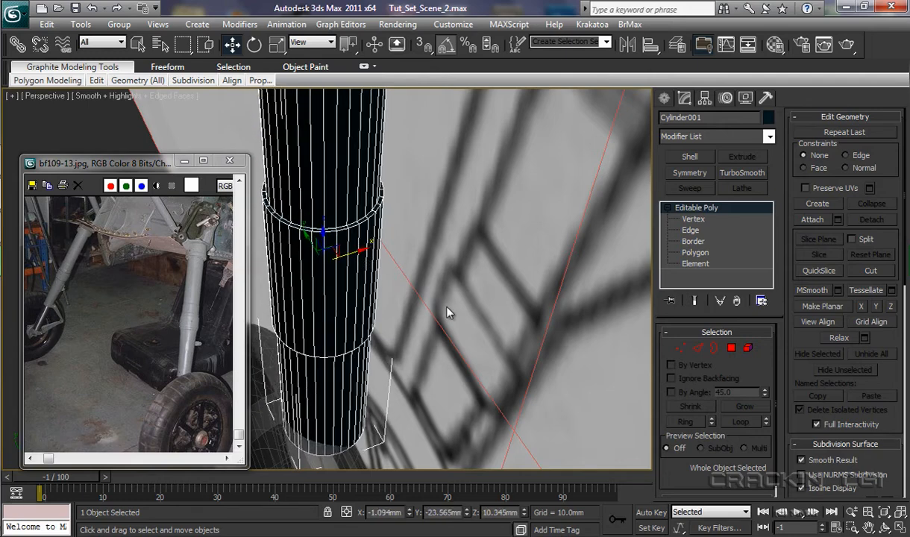
{"action": "middle_click_drag", "start_coordinate": [445, 306], "coordinate": [528, 244], "text": "alt"}
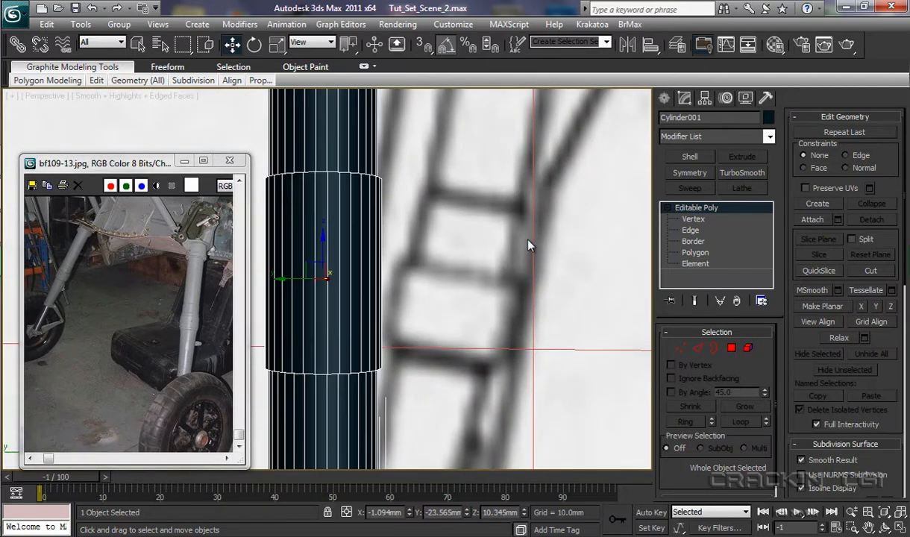
Step: Add one horizontal edge loop around the middle of the strut's extruded section with Swift Loop
{"action": "left_click", "coordinate": [117, 83]}
{"action": "mouse_move", "coordinate": [97, 81]}
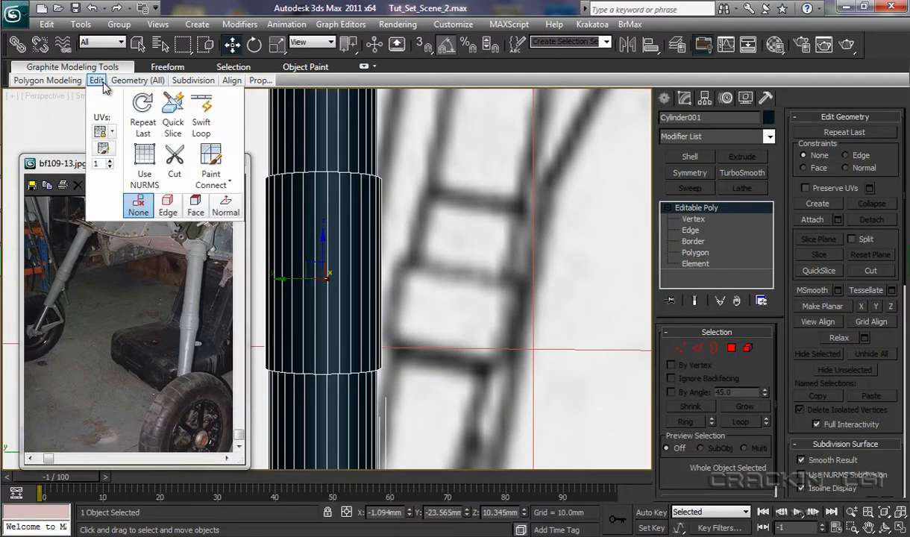
{"action": "left_click", "coordinate": [201, 110]}
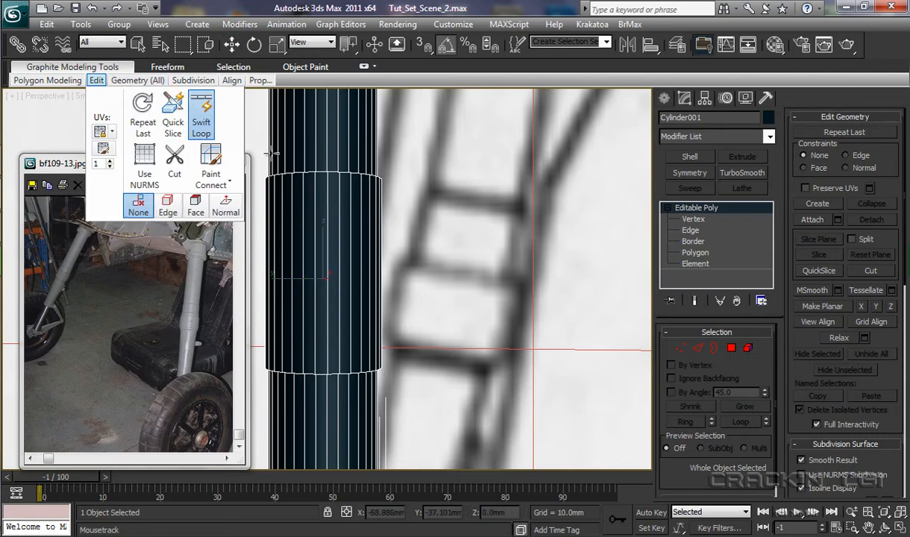
{"action": "left_click", "coordinate": [318, 272]}
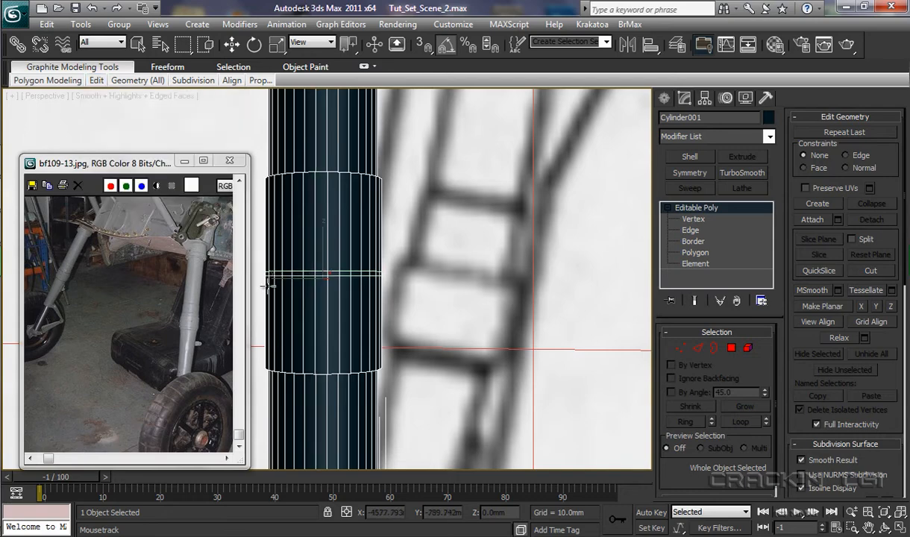
{"action": "key", "text": "w"}
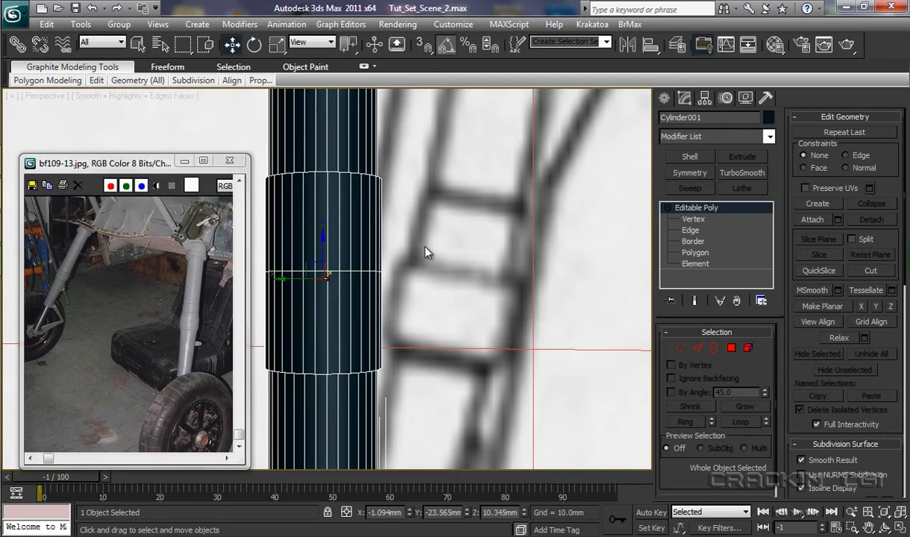
Step: Select the full ring of polygons in the lower half of the extruded section and extrude it 0.04 mm by Local Normal
{"action": "left_click", "coordinate": [697, 254], "text": "ctrl"}
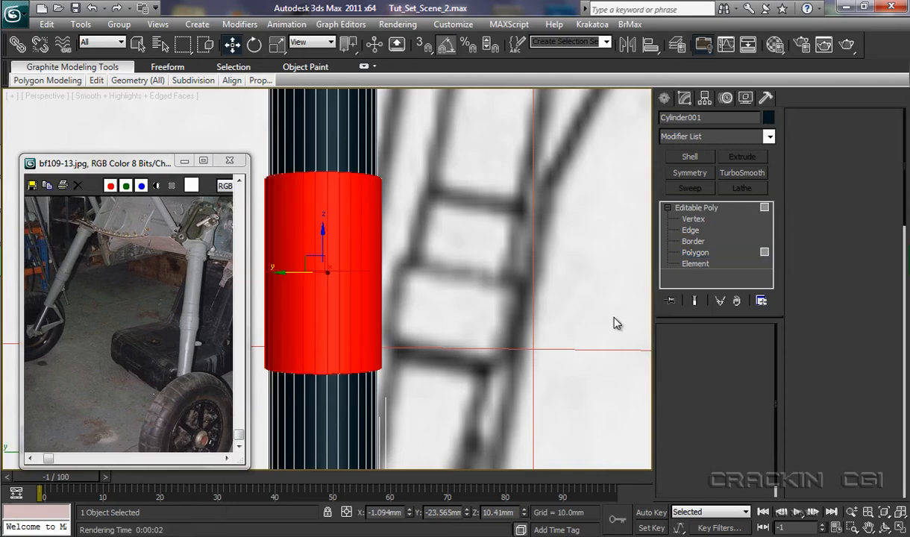
{"action": "left_click", "coordinate": [460, 329]}
{"action": "left_click", "coordinate": [323, 314]}
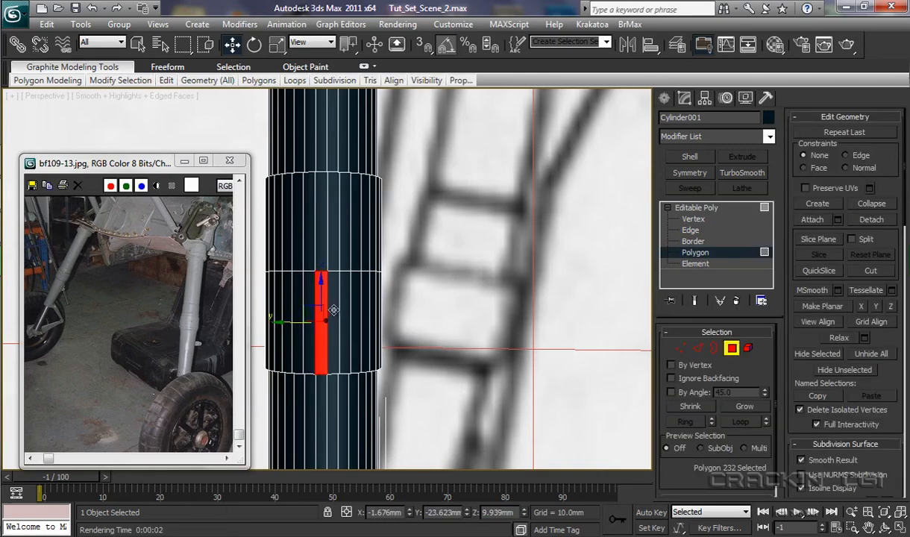
{"action": "left_click", "coordinate": [333, 311], "text": "shift"}
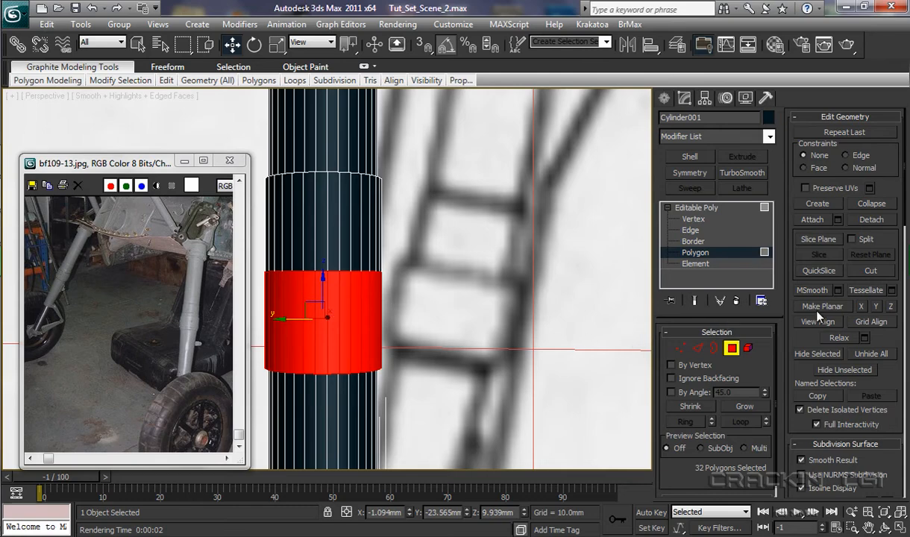
{"action": "scroll", "coordinate": [863, 187], "scroll_direction": "down", "scroll_amount": 5}
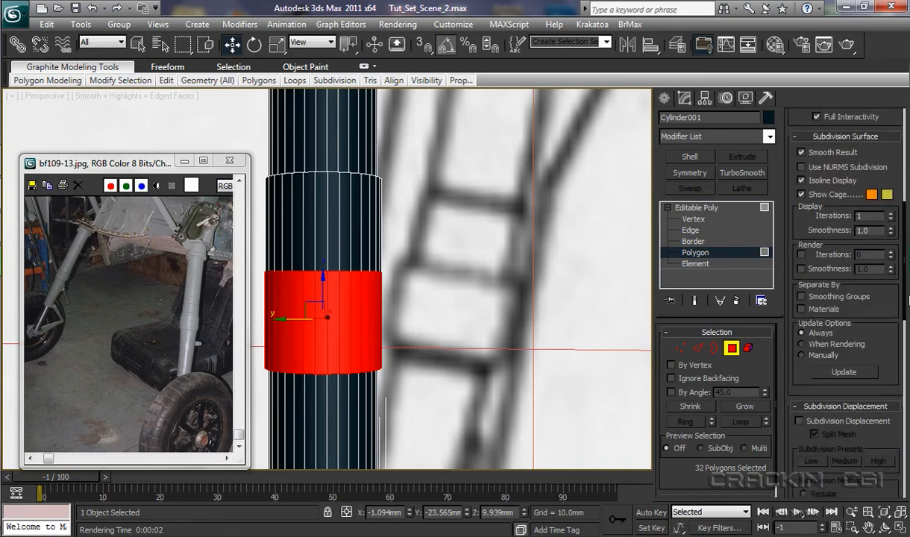
{"action": "left_click_drag", "start_coordinate": [908, 297], "coordinate": [904, 413]}
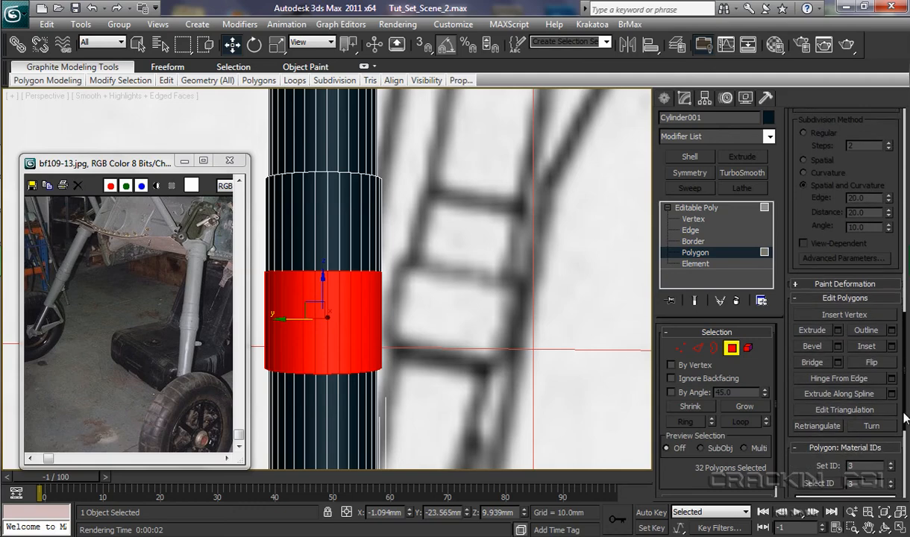
{"action": "left_click", "coordinate": [837, 329]}
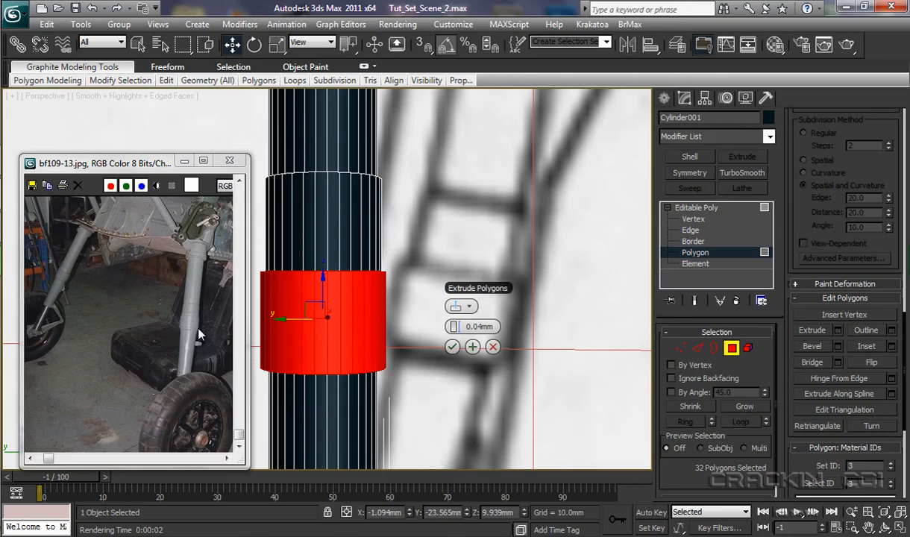
{"action": "left_click", "coordinate": [452, 348]}
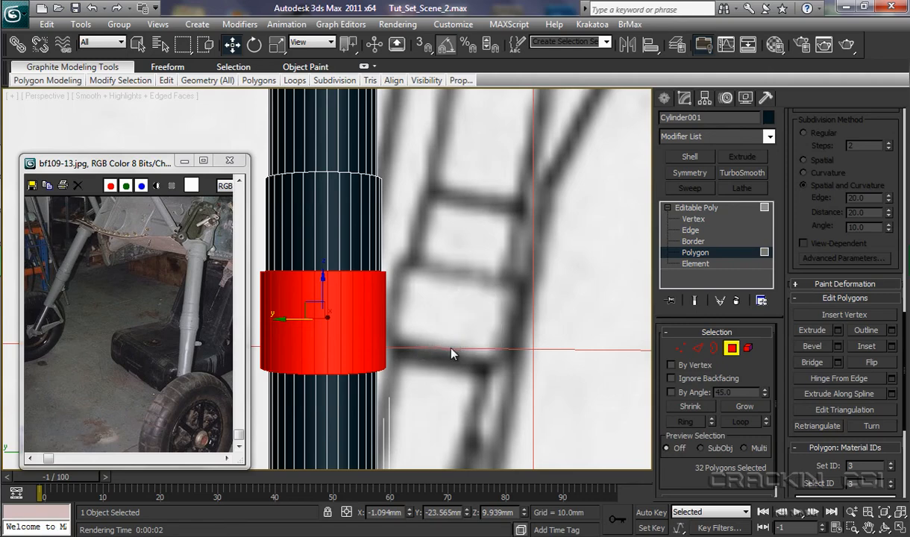
{"action": "middle_click_drag", "start_coordinate": [463, 333], "coordinate": [487, 279], "text": "alt"}
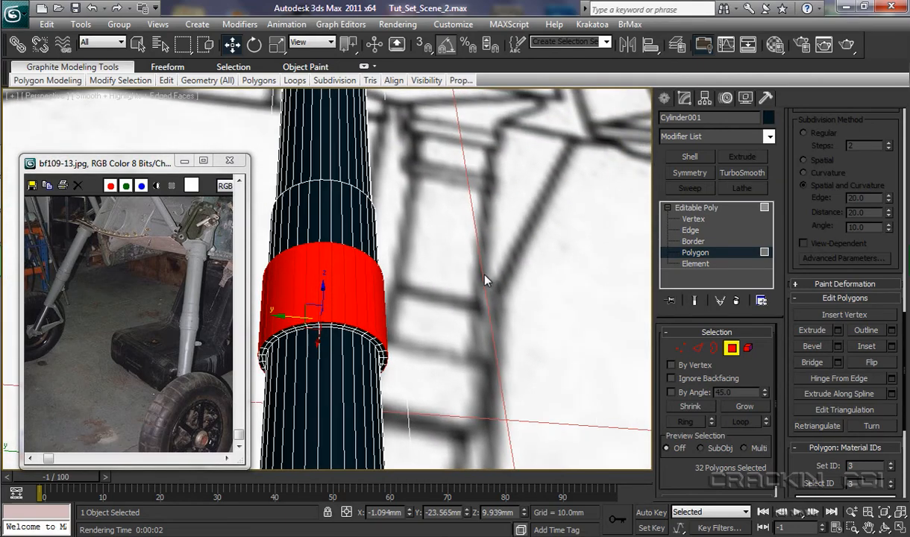